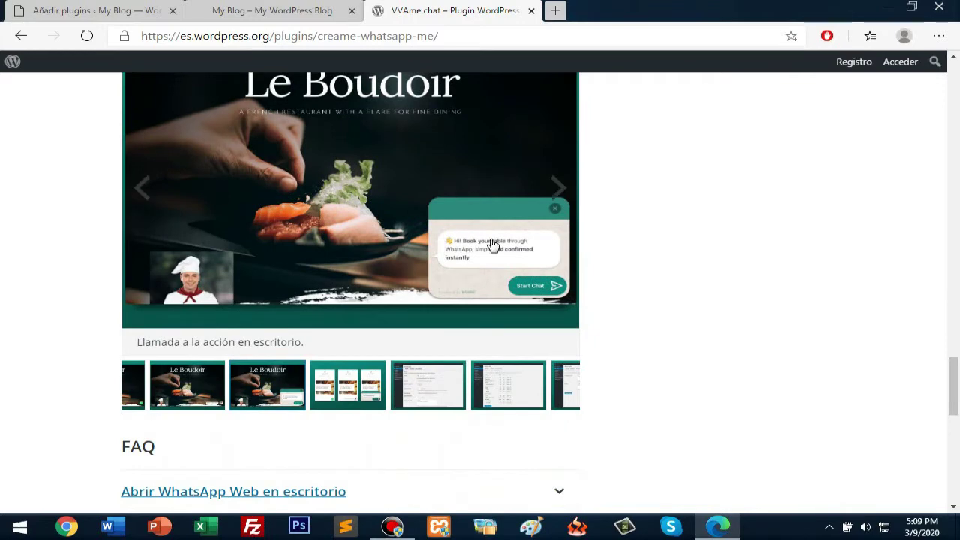
Browse the plugin page's desktop button screenshots, including the tooltip one.
left_click(184, 392)
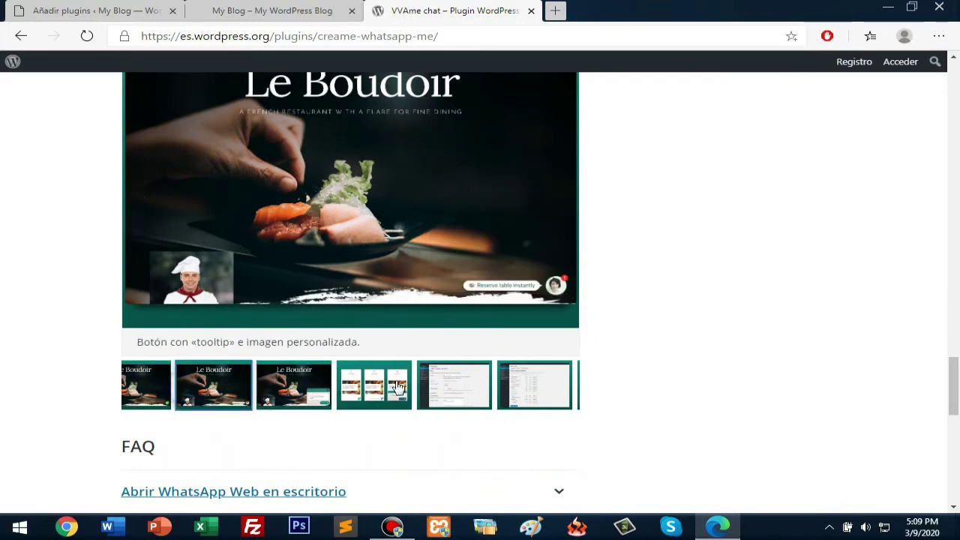
left_click(149, 385)
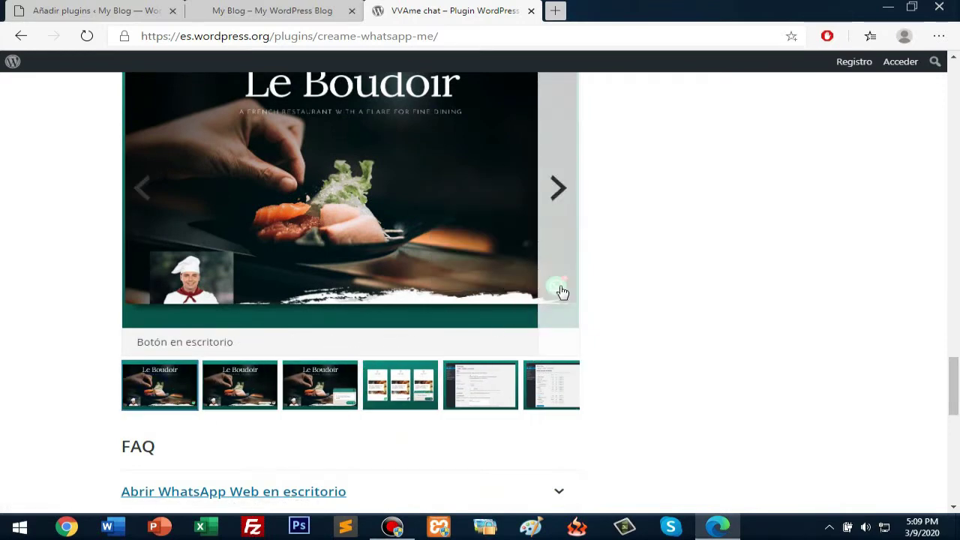
scroll(735, 305, "up", 3)
scroll(735, 306, "up", 12)
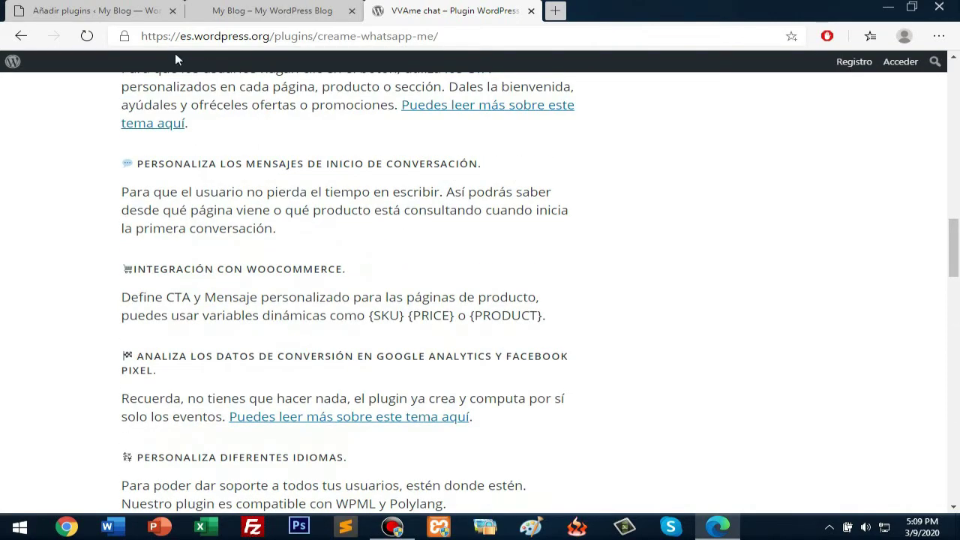
Search the Add New plugins directory for 'whatsapp'.
left_click(150, 11)
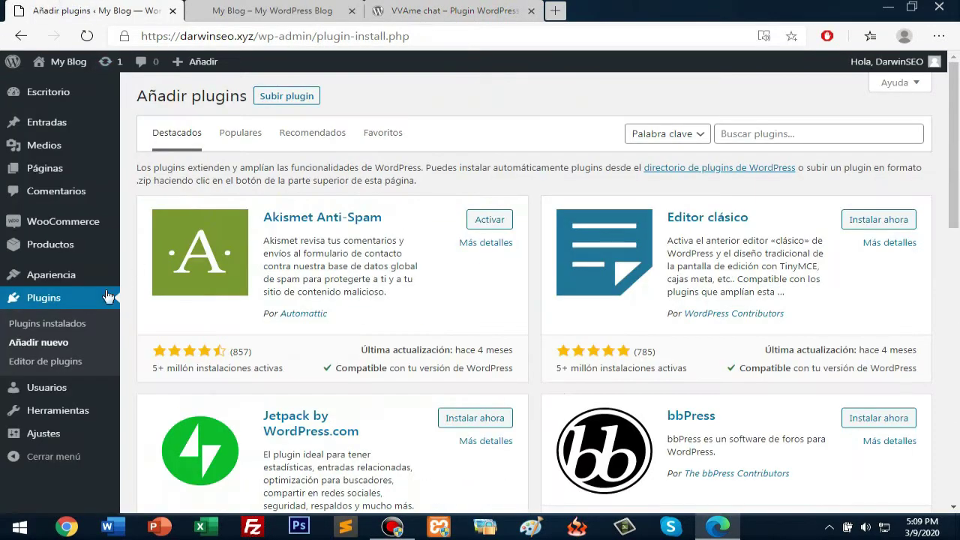
left_click(45, 346)
left_click(796, 127)
type("whatsa")
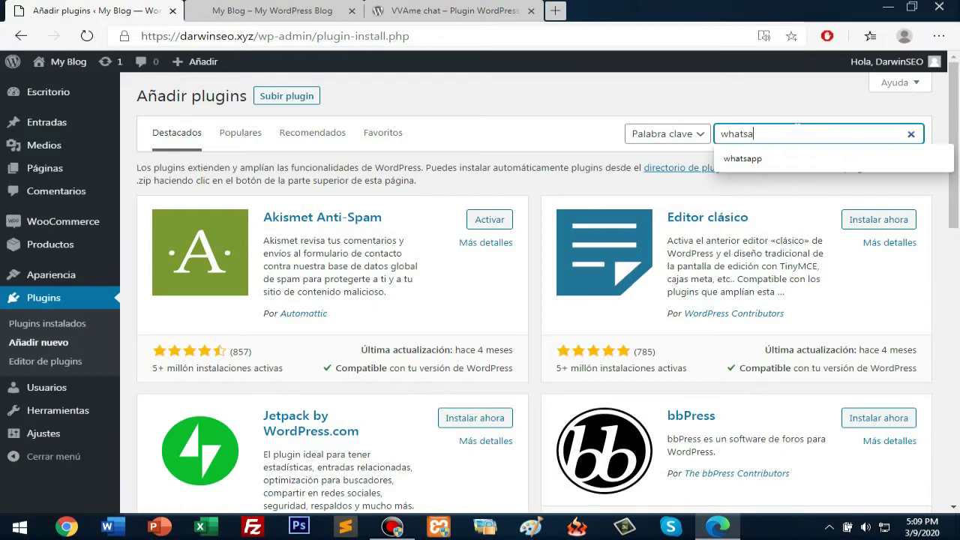
type("pp")
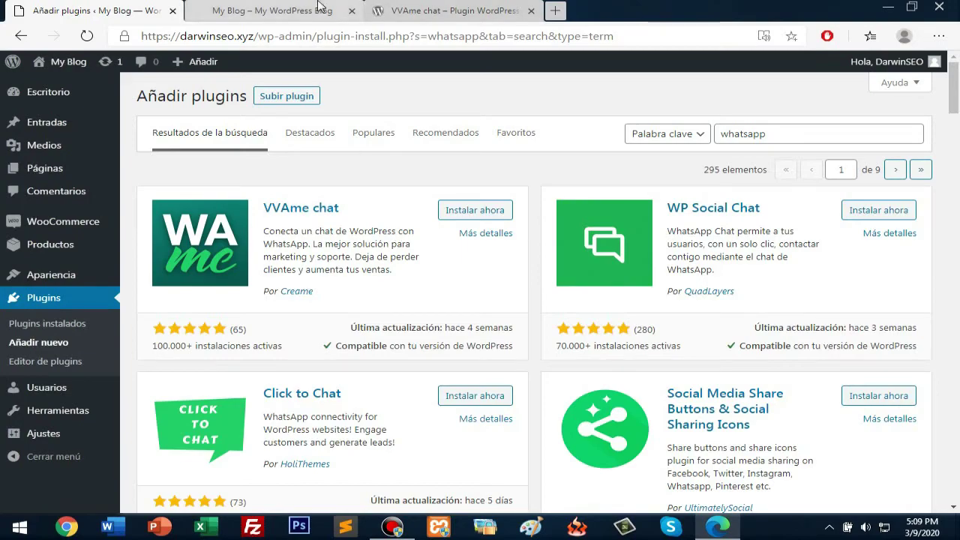
Install and activate the VVAme chat plugin from the search results.
left_click(454, 11)
scroll(424, 246, "up", 1)
scroll(424, 246, "down", 4)
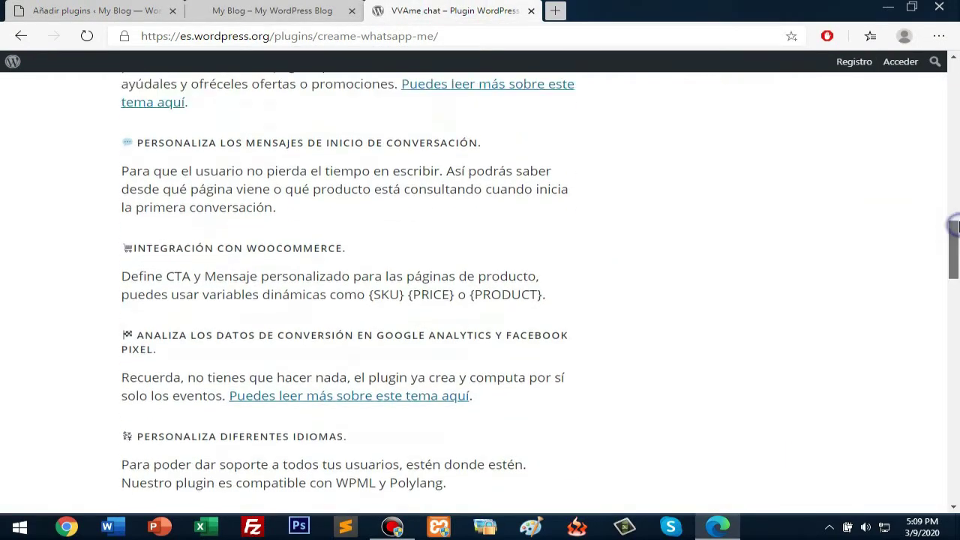
scroll(424, 246, "up", 15)
left_click(71, 11)
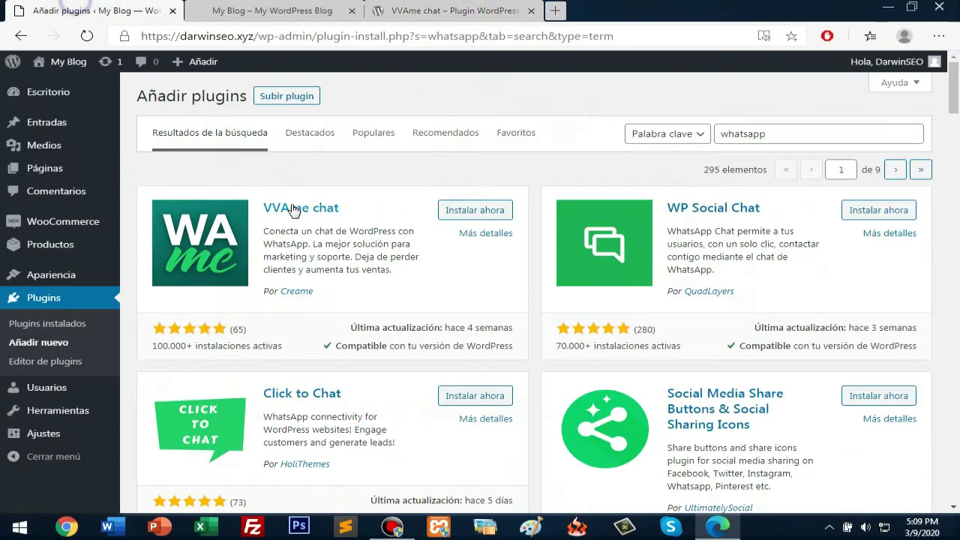
left_click(475, 212)
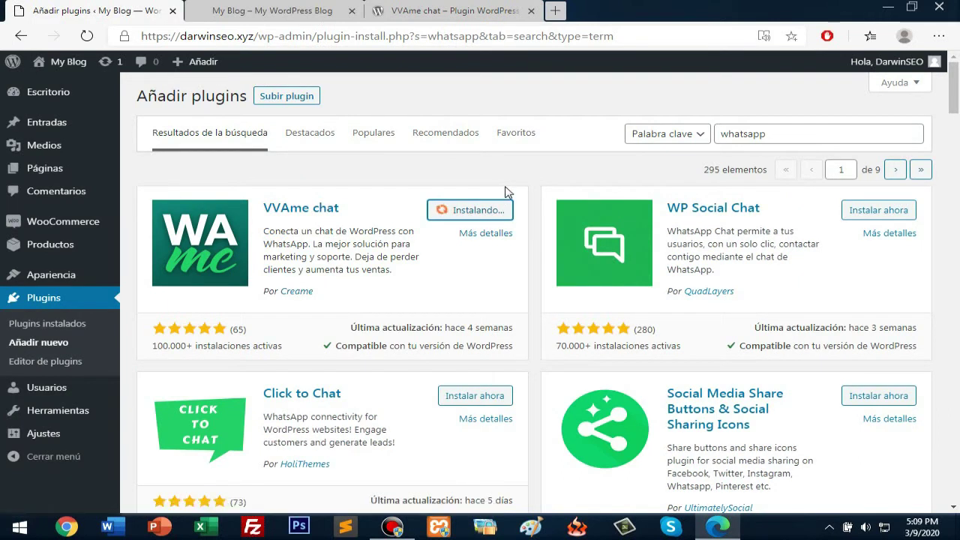
left_click(489, 210)
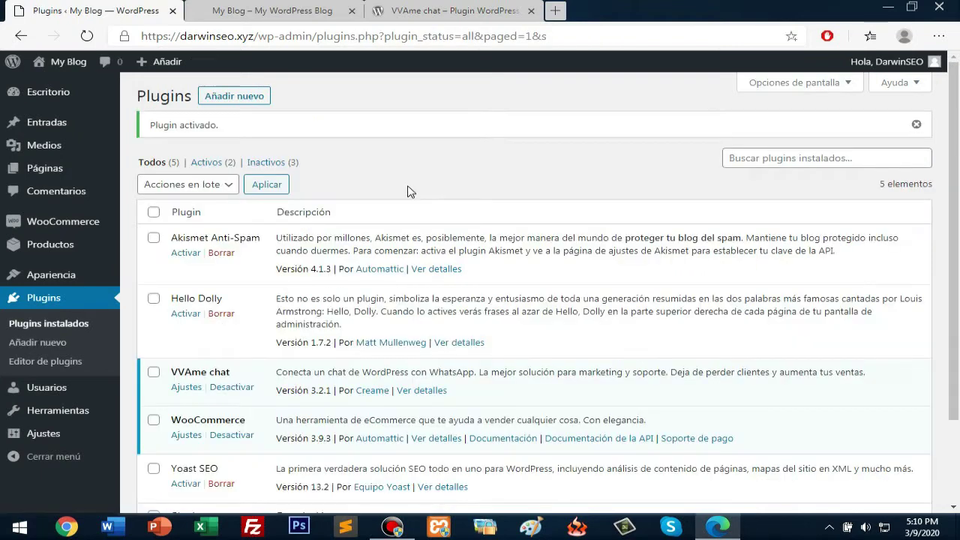
Open the VVAme chat plugin's Ajustes page and scroll through the General tab.
scroll(416, 221, "down", 2)
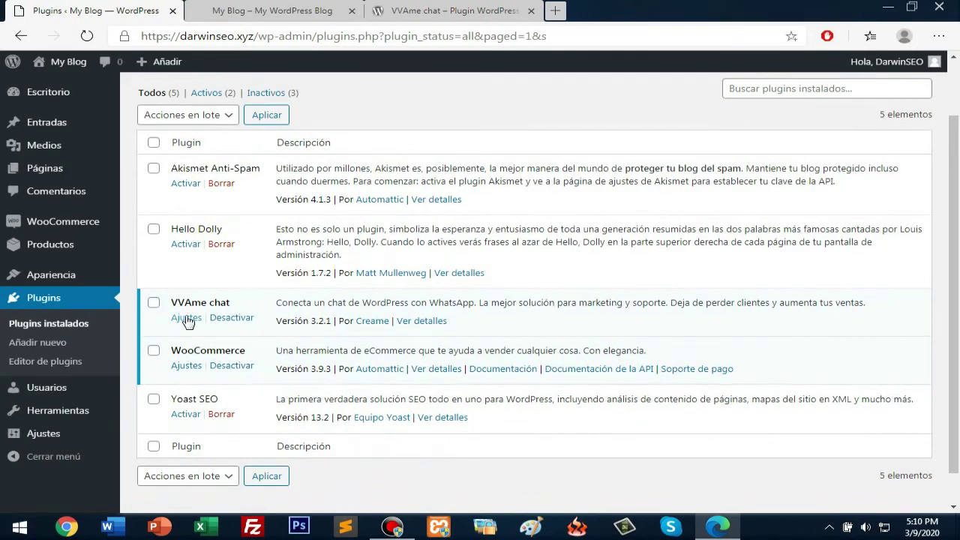
left_click(186, 320)
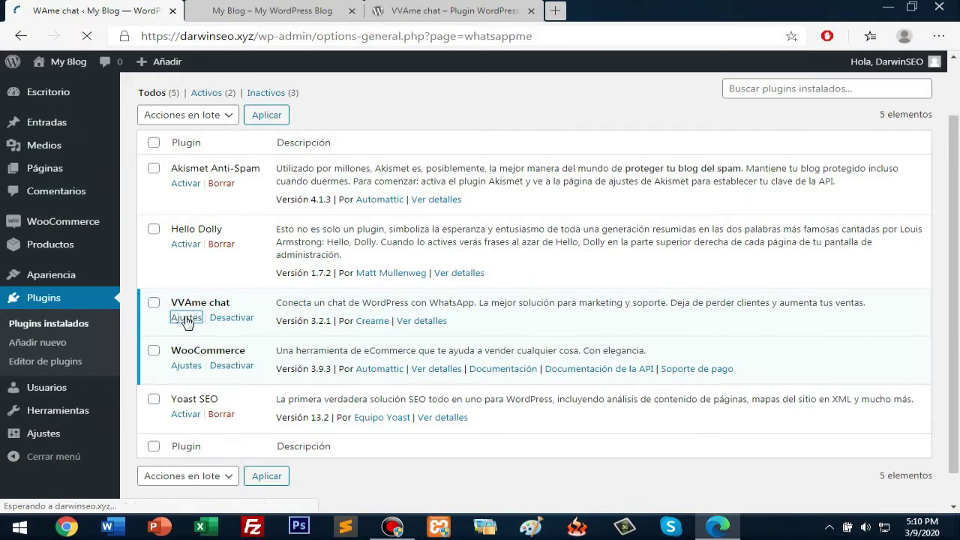
scroll(152, 225, "down", 3)
scroll(152, 225, "down", 3)
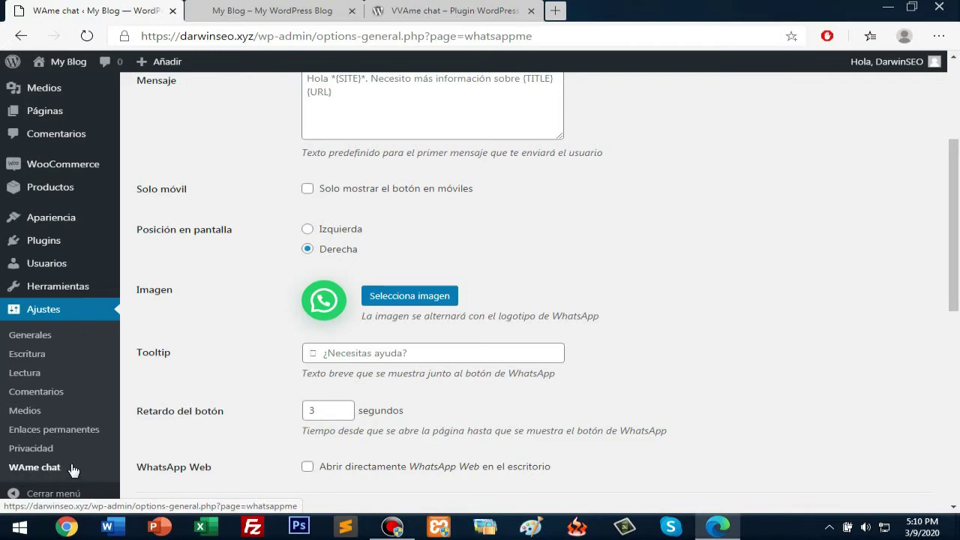
scroll(673, 321, "up", 1)
scroll(673, 321, "up", 3)
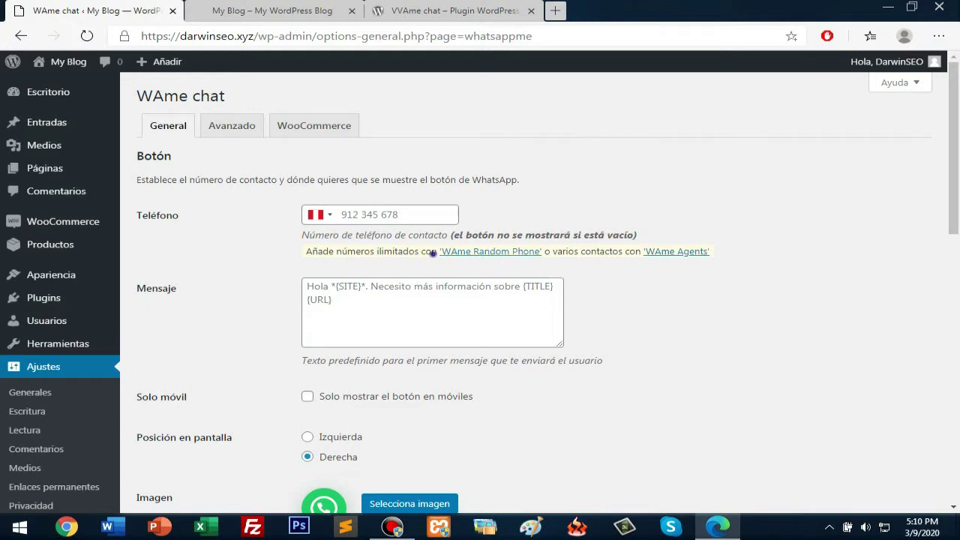
Review the notes on adding unlimited numbers and the WAme Agents add-on.
left_click_drag(433, 253, 710, 253)
left_click(785, 237)
left_click_drag(733, 252, 644, 251)
left_click(671, 216)
scroll(382, 194, "down", 3)
scroll(383, 193, "down", 1)
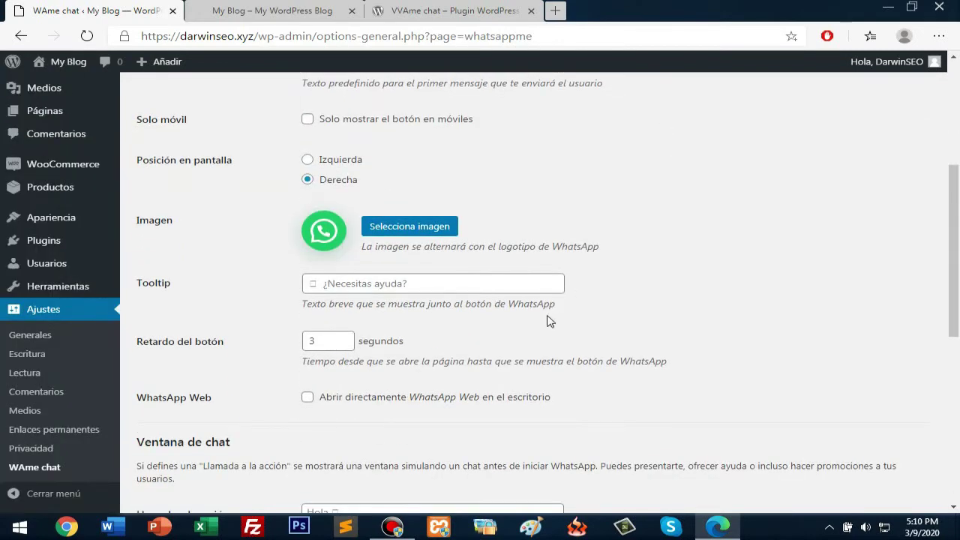
scroll(552, 326, "down", 2)
scroll(563, 326, "up", 6)
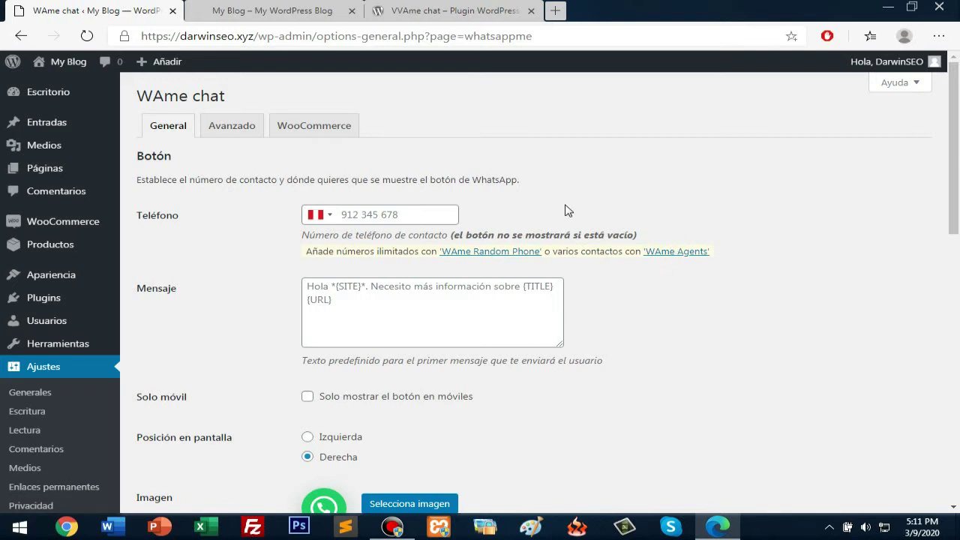
Leave Peru as the Teléfono country code and scroll down the settings.
left_click(320, 217)
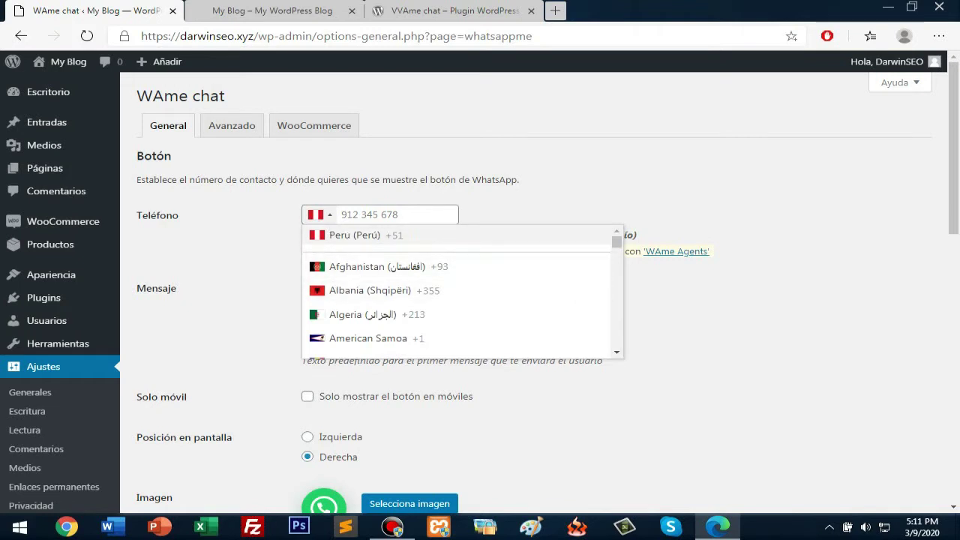
left_click(515, 180)
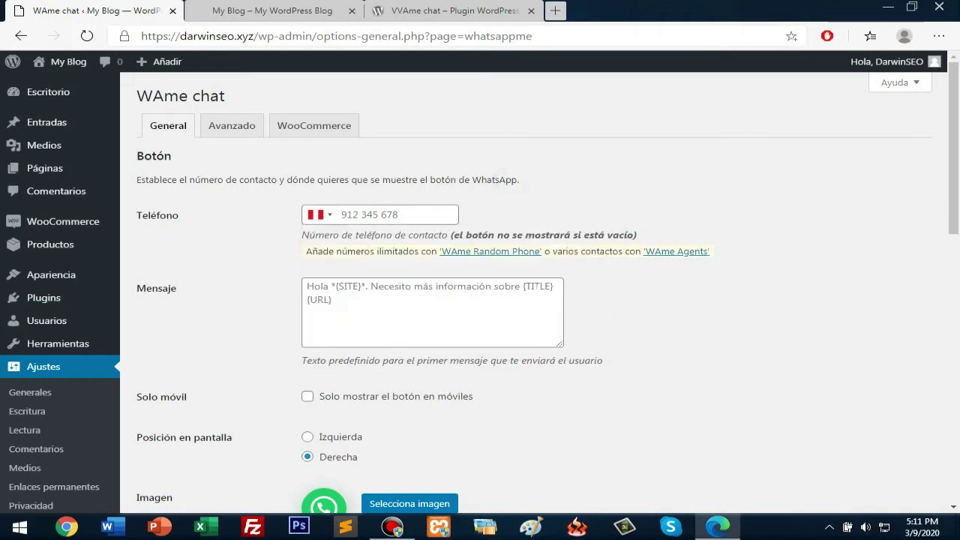
scroll(609, 302, "down", 1)
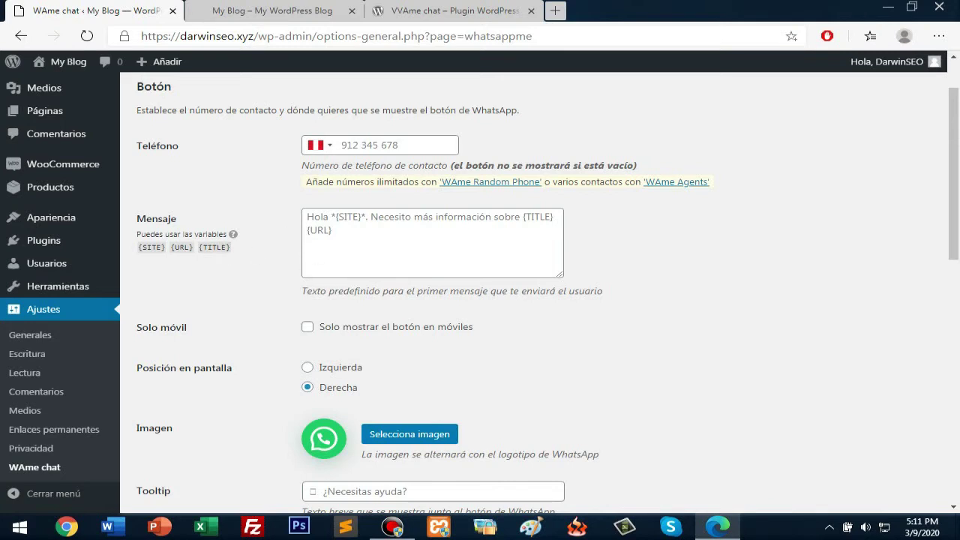
scroll(508, 230, "down", 3)
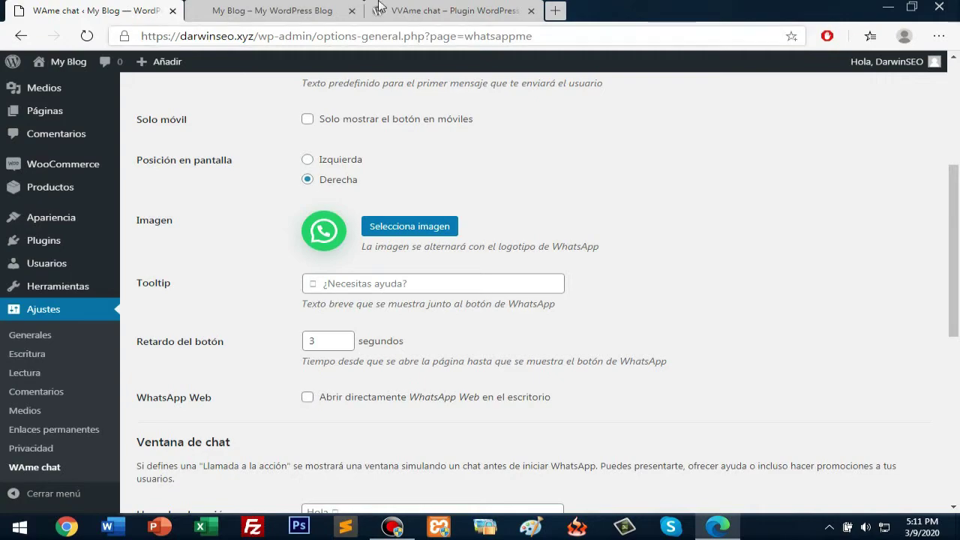
Return to the VVAme chat plugin page and scroll to its Capturas de pantalla.
left_click(443, 11)
scroll(653, 247, "down", 10)
left_click_drag(957, 173, 957, 379)
scroll(420, 306, "down", 1)
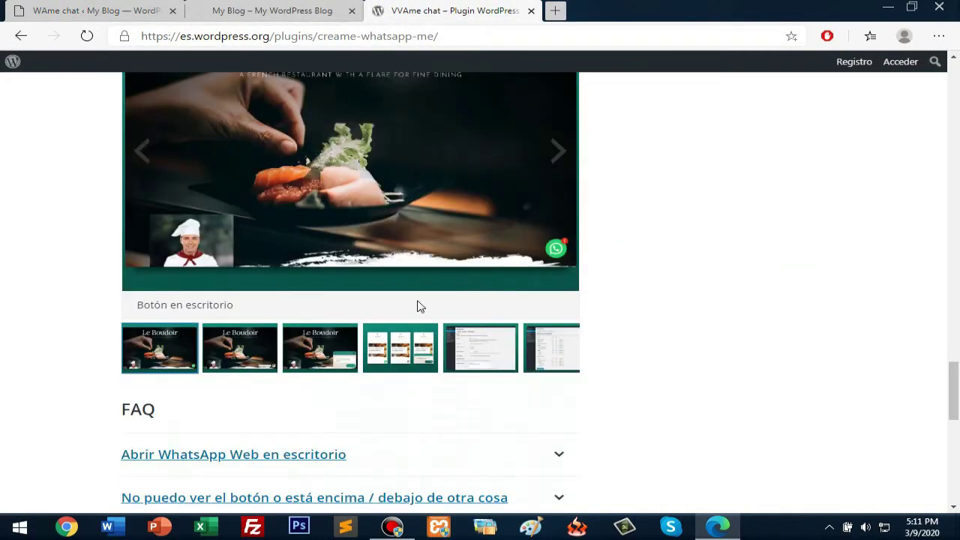
View the button-with-tooltip screenshot full size, then go back to the WAme chat Tooltip field.
left_click(255, 349)
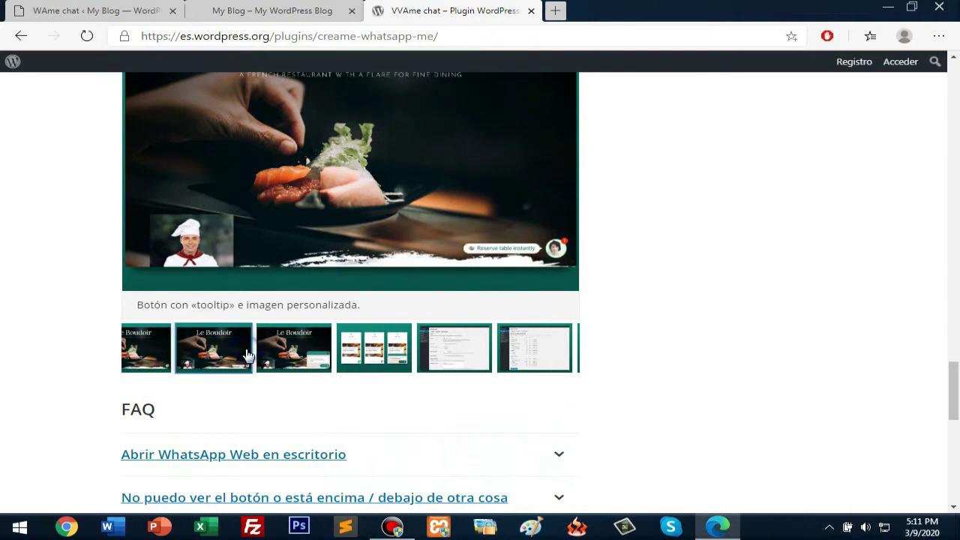
left_click(477, 246)
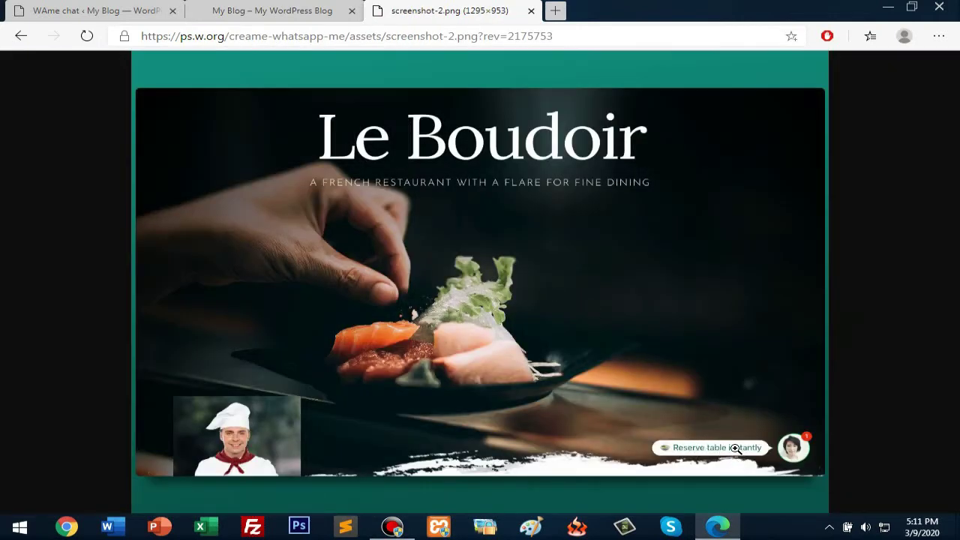
left_click(272, 11)
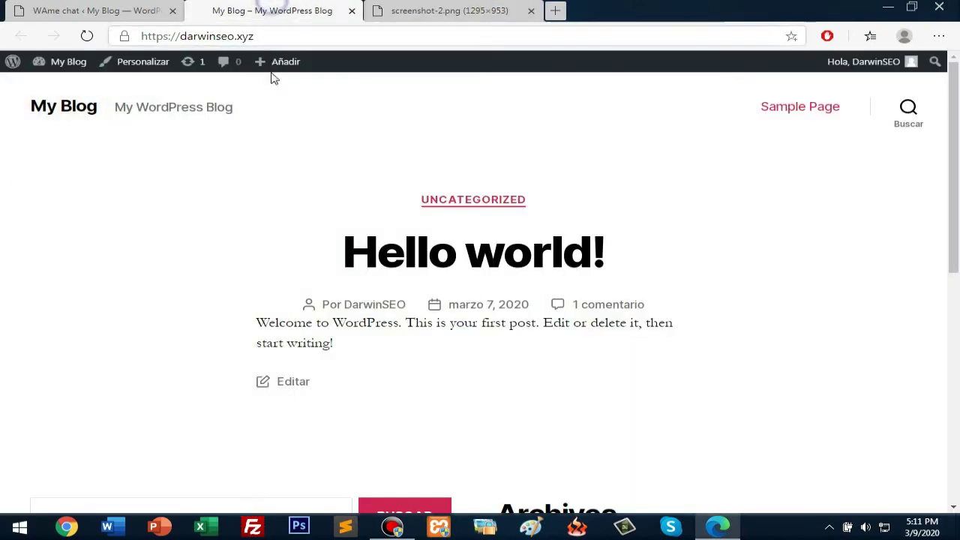
left_click(98, 11)
left_click(360, 283)
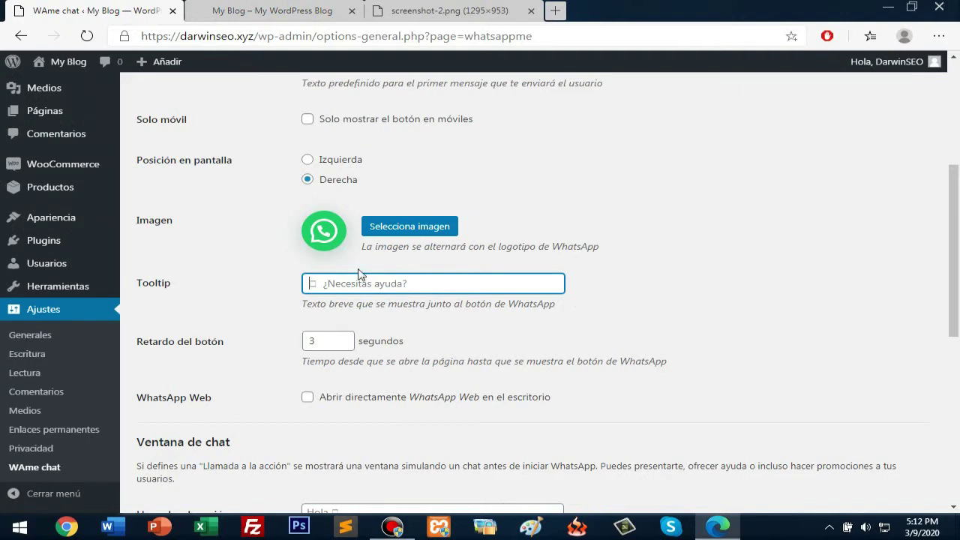
Enter '¿Tienes alguna duda?' as the WhatsApp button tooltip, then scroll to Ventana de chat.
scroll(631, 257, "up", 2)
scroll(630, 257, "down", 2)
type("¿")
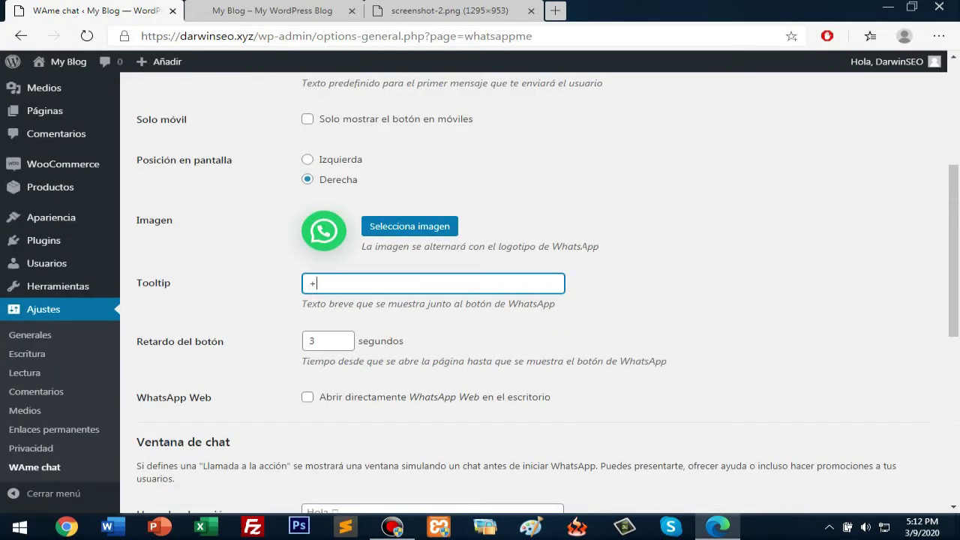
key("BackSpace")
type("¿Tienes alguna duda?")
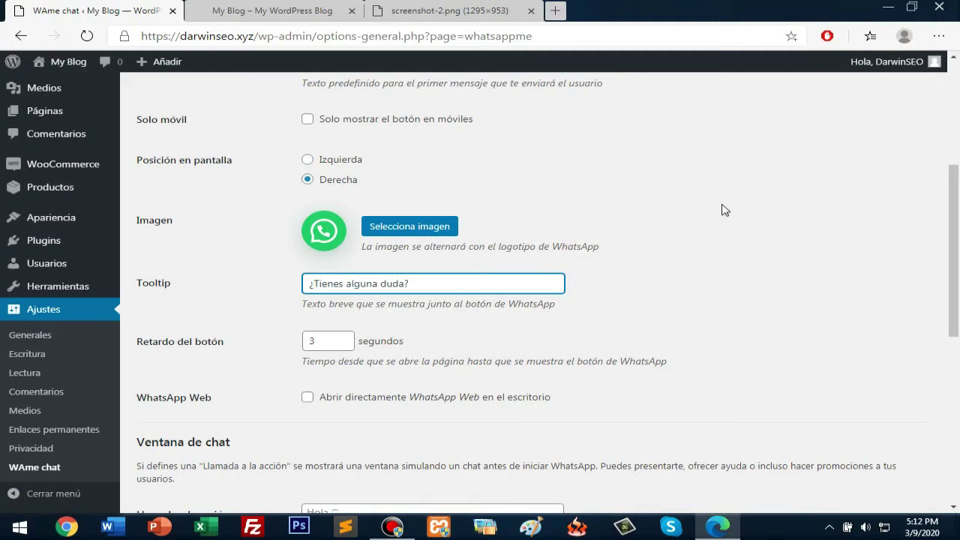
left_click(722, 205)
scroll(721, 205, "down", 2)
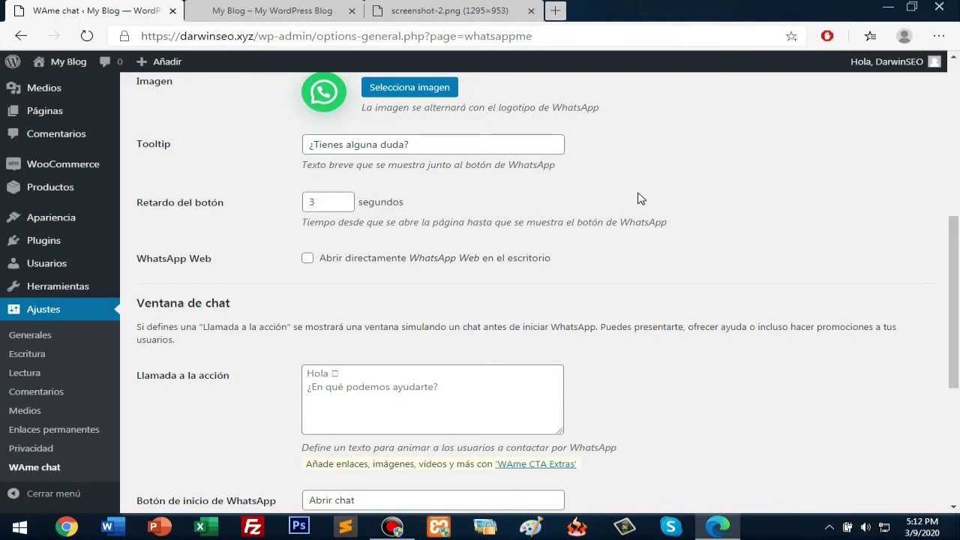
scroll(634, 213, "down", 2)
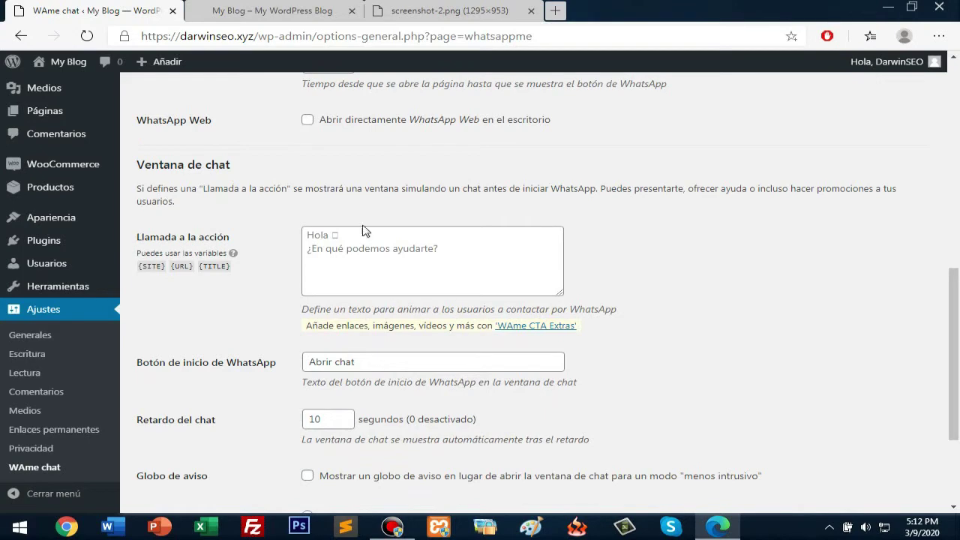
Replace the chat window call to action with 'Hola' / '¿En qué puedo ayudarte?' on two lines.
left_click(405, 9)
left_click(276, 10)
left_click(390, 12)
left_click(98, 11)
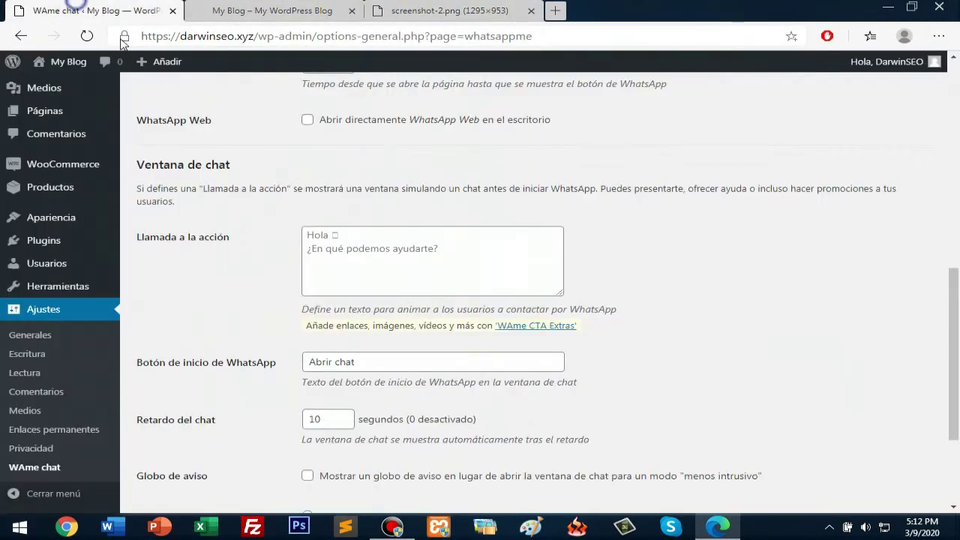
left_click(360, 236)
key("ctrl+a")
type("Ho")
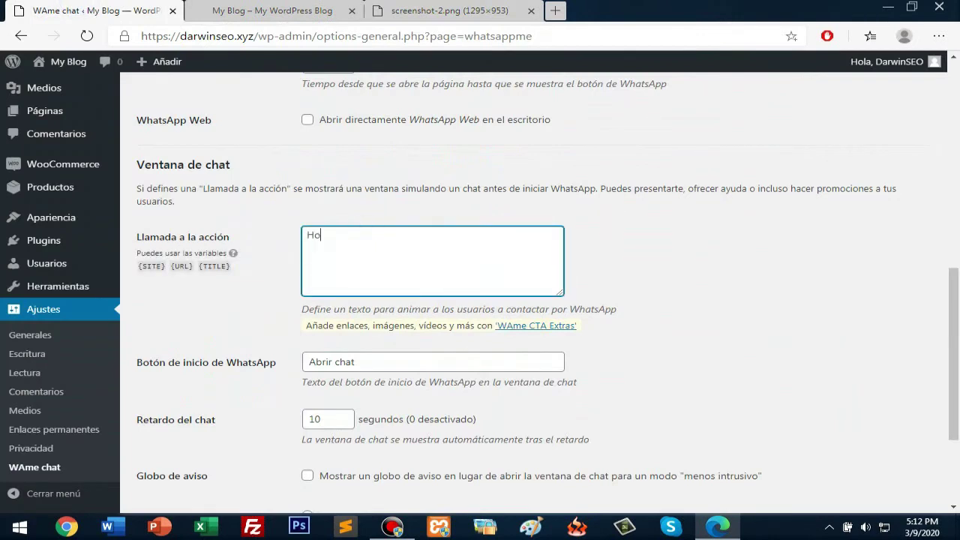
type("la")
key("Return")
type("¿En qué puedo ayudarte?")
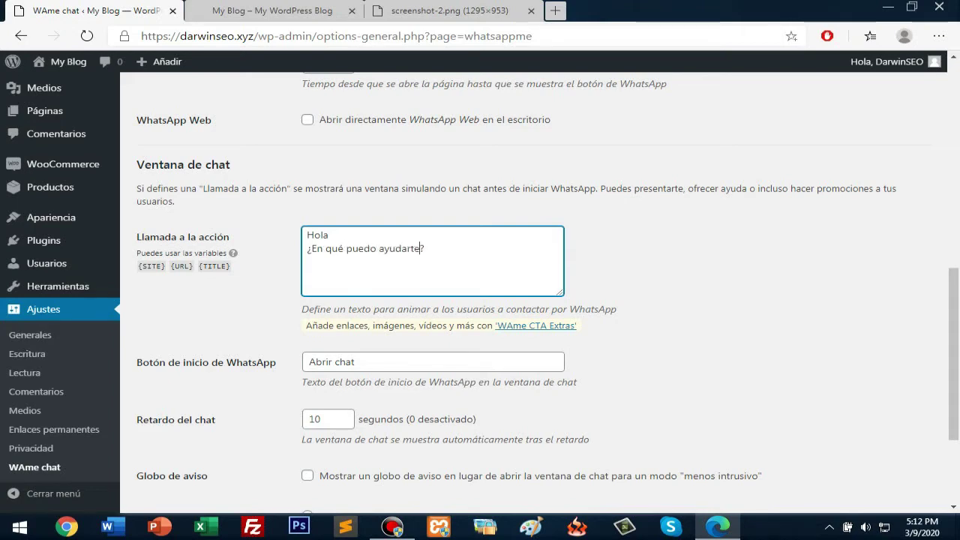
left_click(694, 268)
Enter the contact phone number in the Teléfono field and save the changes.
scroll(696, 272, "down", 2)
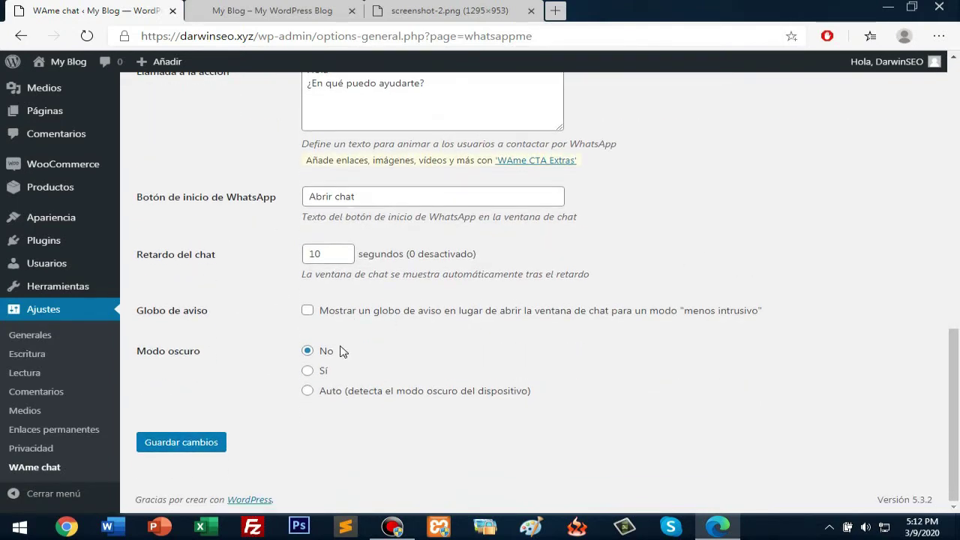
scroll(314, 378, "up", 8)
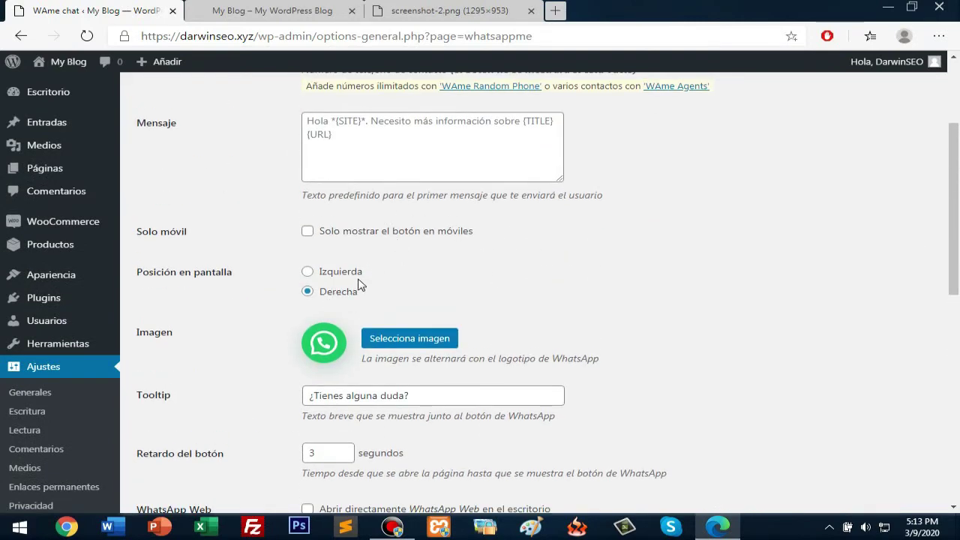
scroll(506, 293, "up", 3)
scroll(586, 300, "down", 1)
scroll(433, 242, "up", 2)
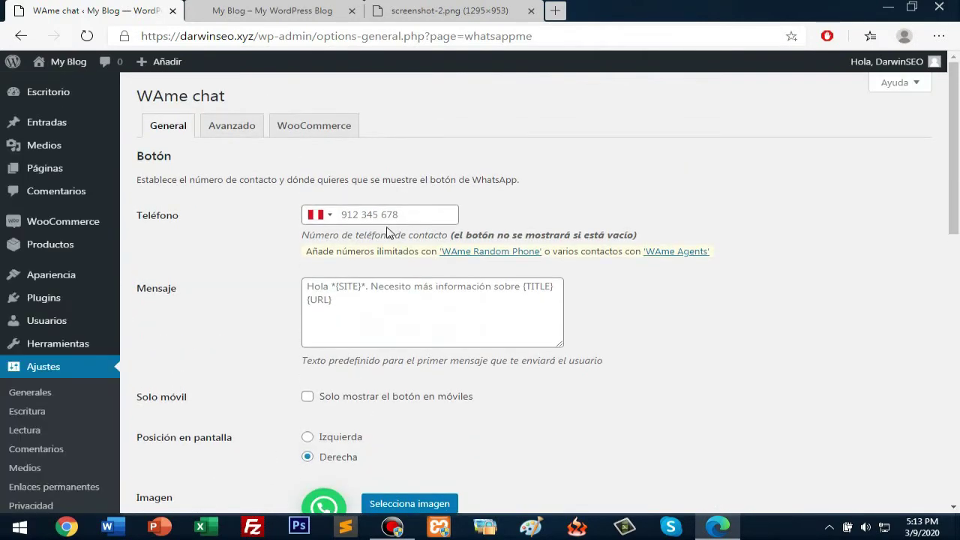
left_click(389, 214)
type("94567")
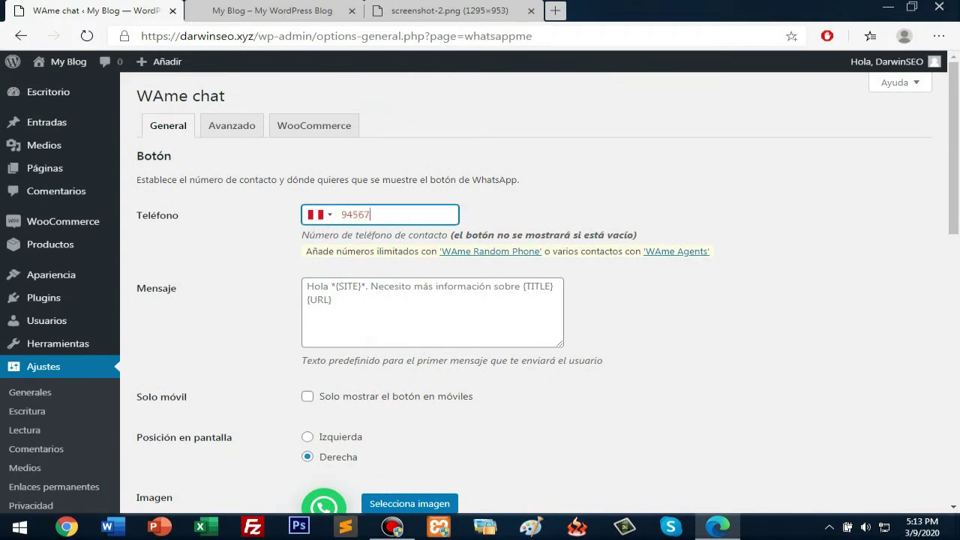
type("8997")
scroll(188, 424, "down", 9)
left_click(185, 446)
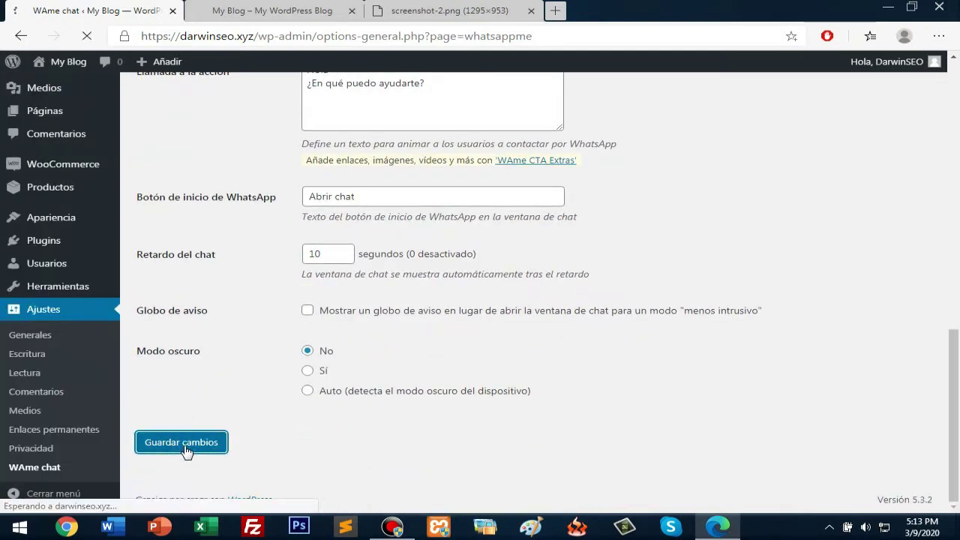
Reload the My Blog front page and scroll to find the floating WhatsApp button.
key("ctrl+Tab")
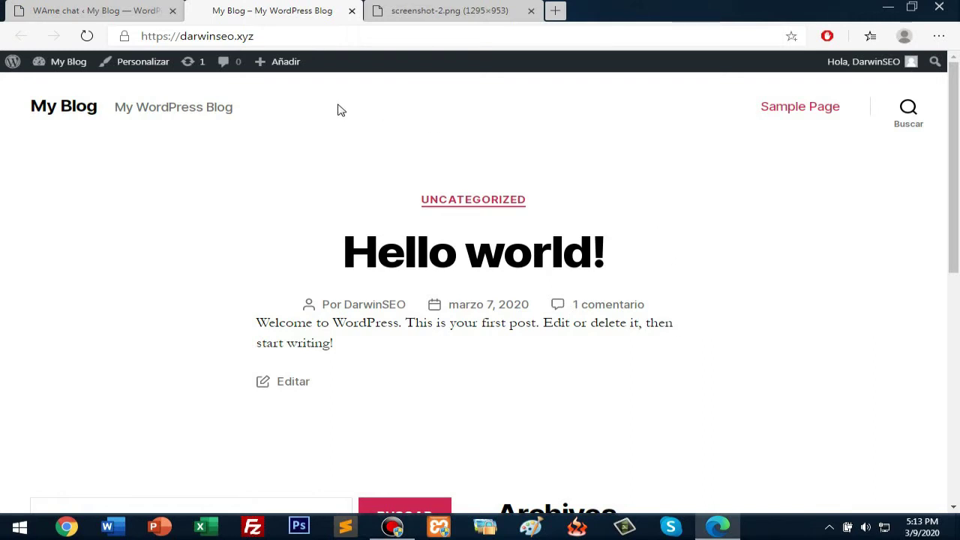
scroll(720, 260, "down", 3)
scroll(178, 101, "up", 3)
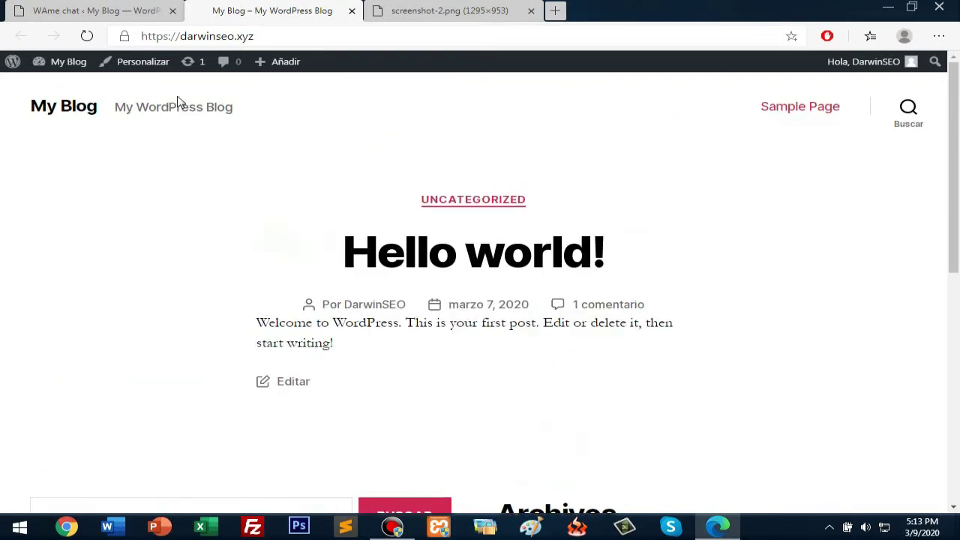
left_click(87, 36)
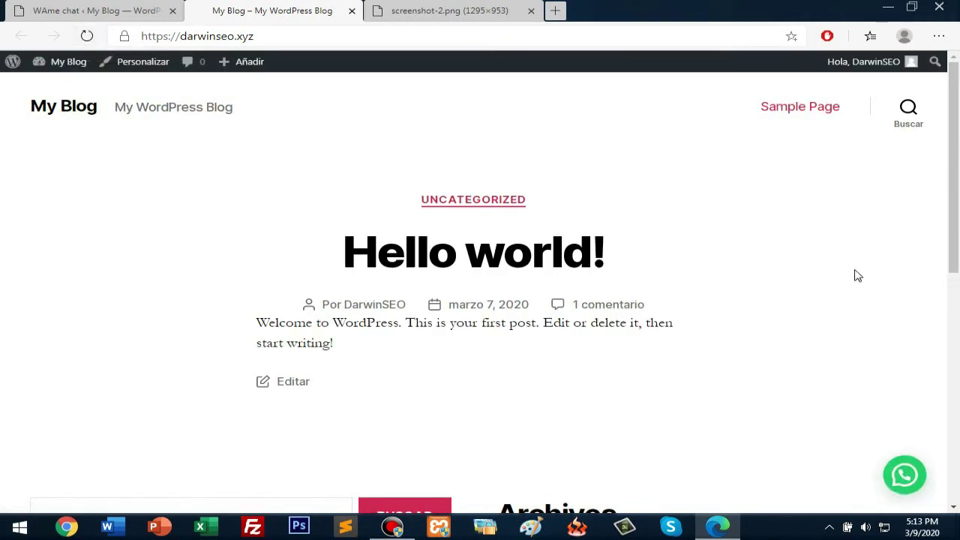
scroll(801, 245, "down", 1)
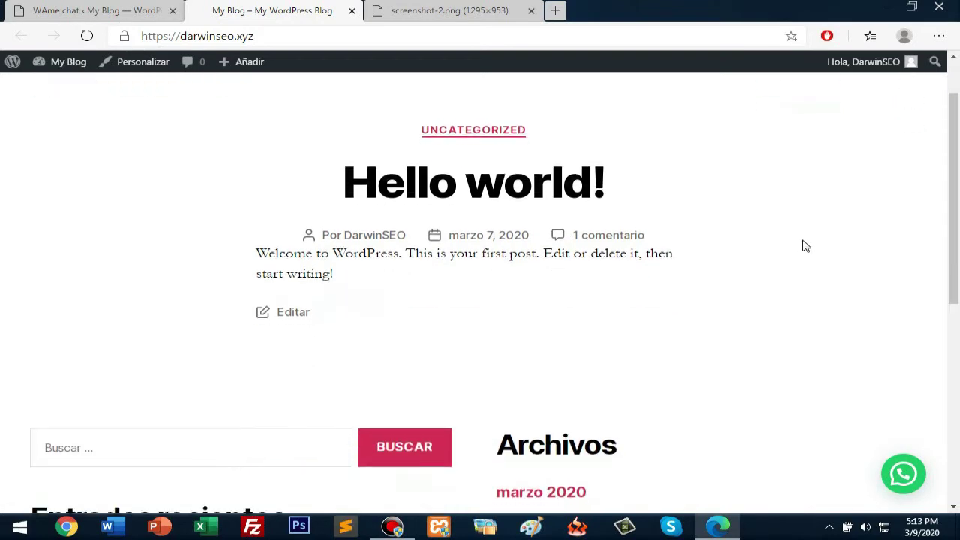
scroll(805, 246, "up", 1)
scroll(900, 375, "down", 4)
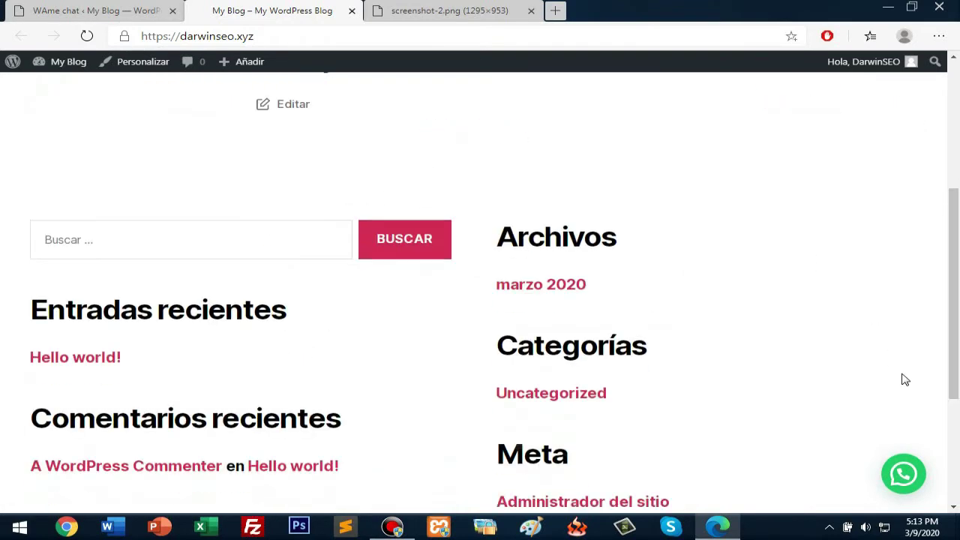
left_click_drag(954, 292, 958, 141)
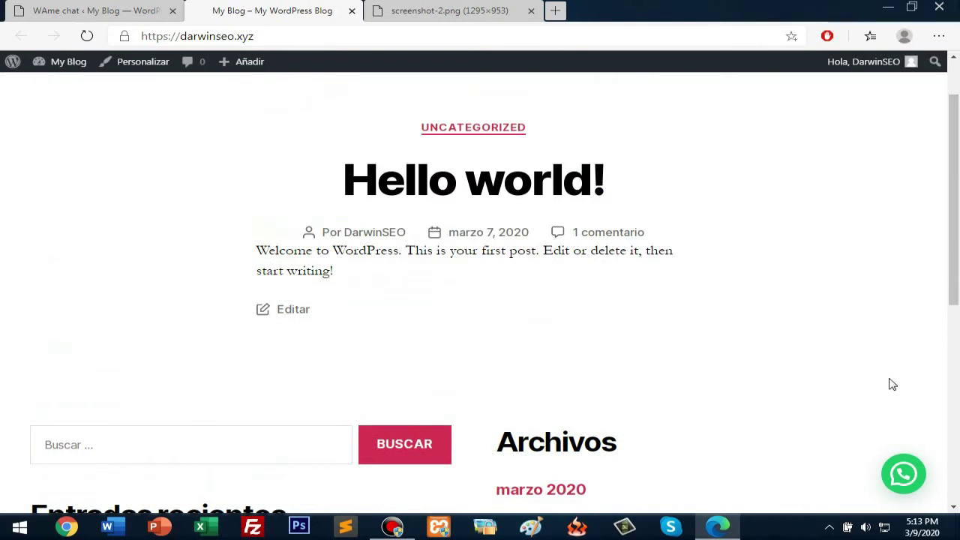
Open the blog's WhatsApp chat window to check the 'Hola ¿En qué puedo ayudarte?' greeting.
left_click(904, 478)
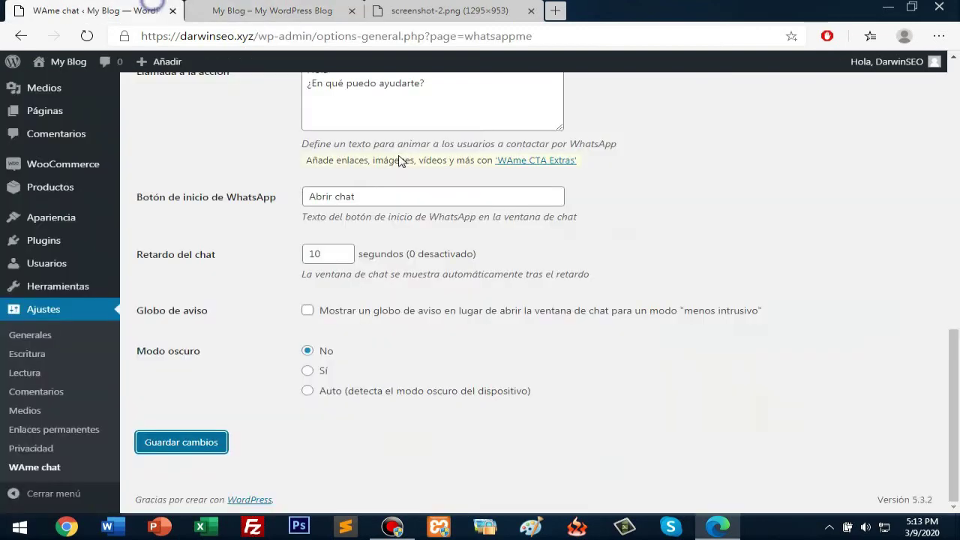
scroll(562, 287, "down", 1)
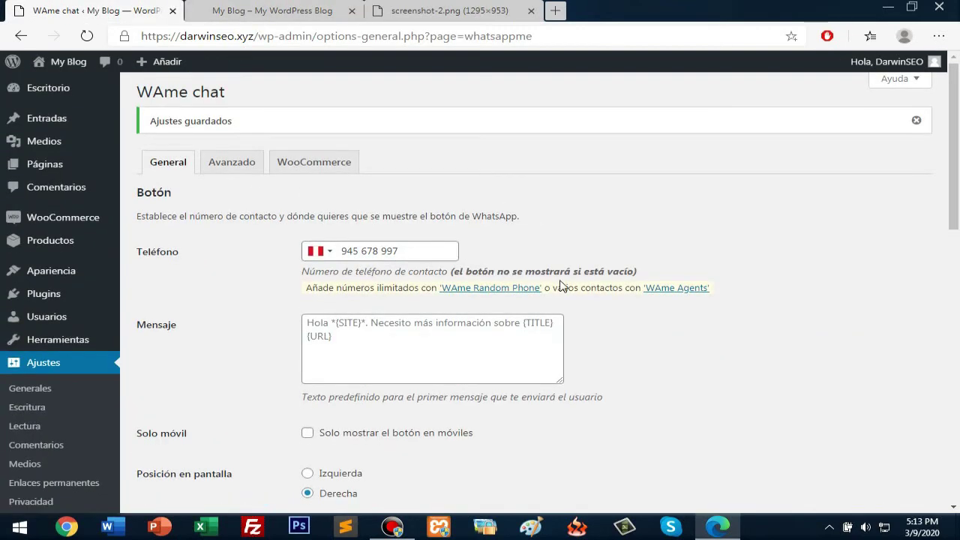
scroll(562, 287, "down", 10)
scroll(450, 240, "up", 1)
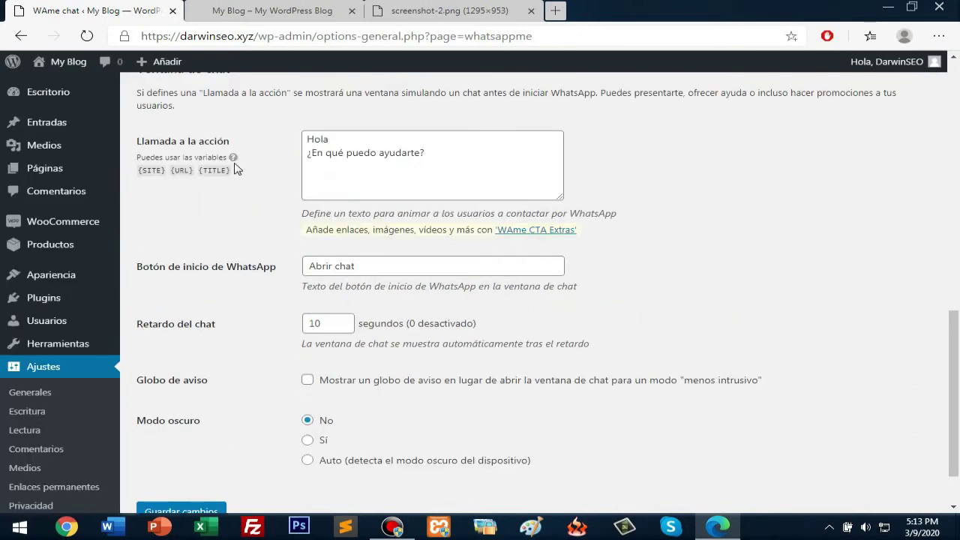
left_click(256, 9)
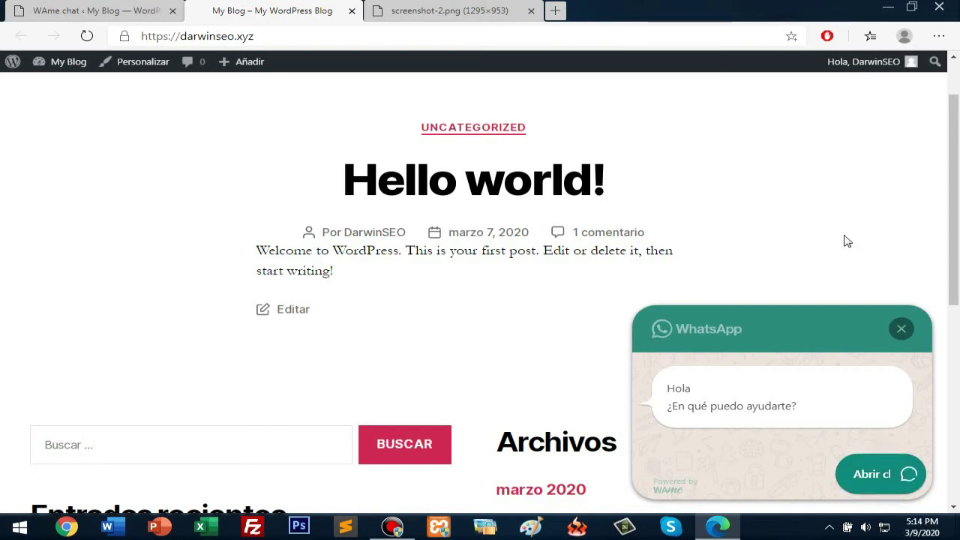
Switch to the WAme chat settings tab and scroll up to the saved-settings notice.
left_click(137, 9)
scroll(460, 248, "up", 15)
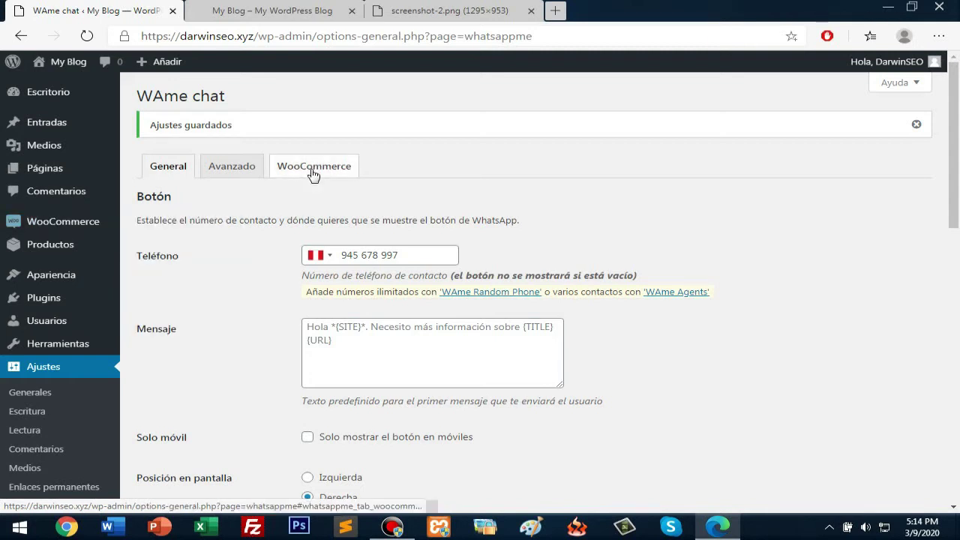
Open the Avanzado tab and look over its per-page visibility options.
left_click(242, 171)
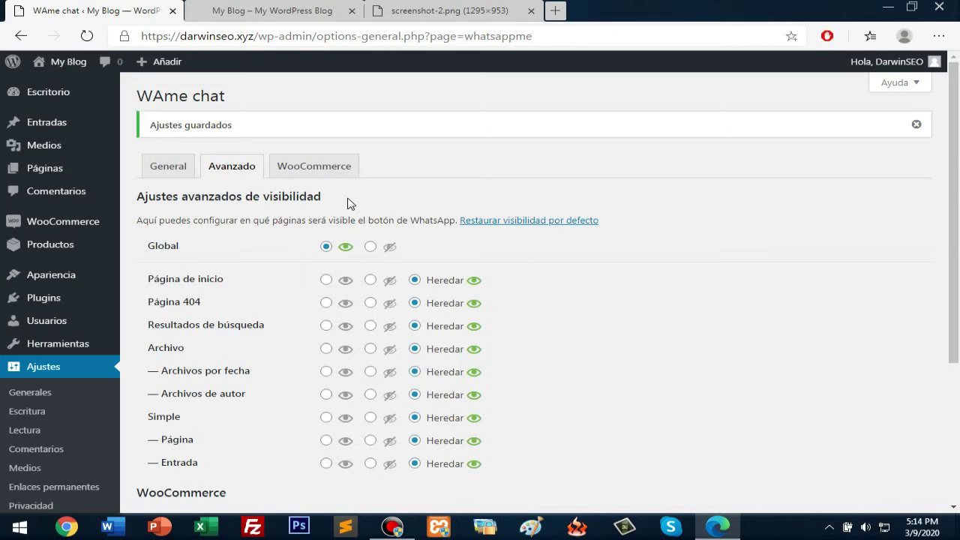
scroll(525, 220, "down", 3)
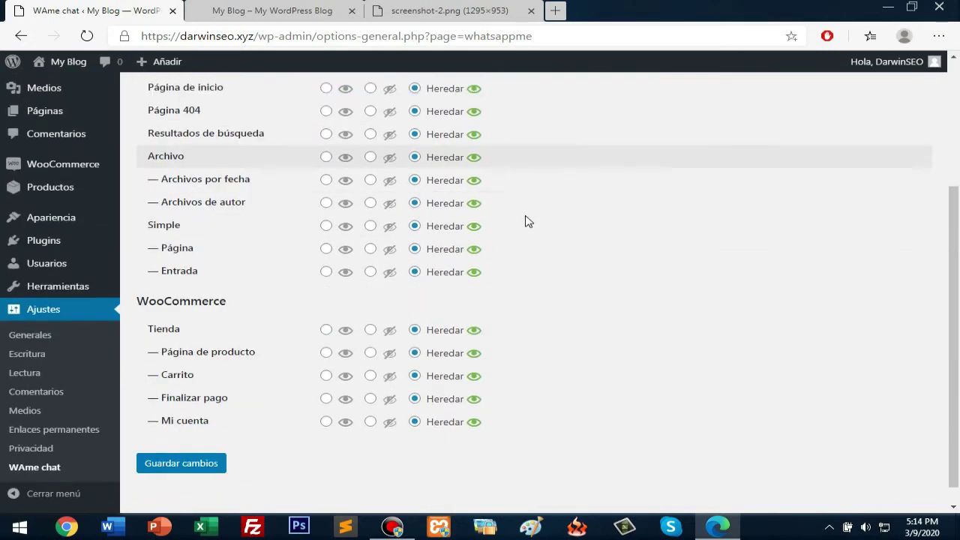
scroll(564, 243, "up", 4)
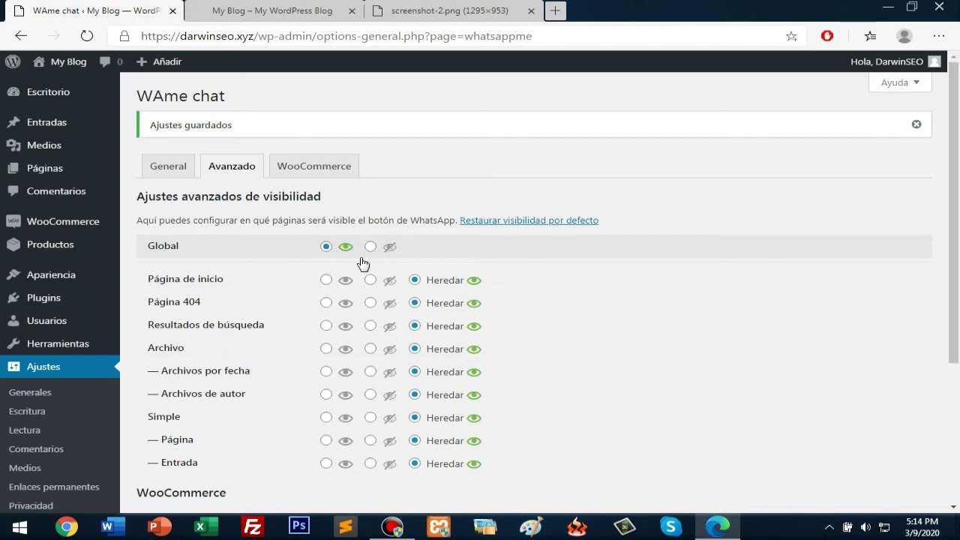
scroll(363, 264, "down", 2)
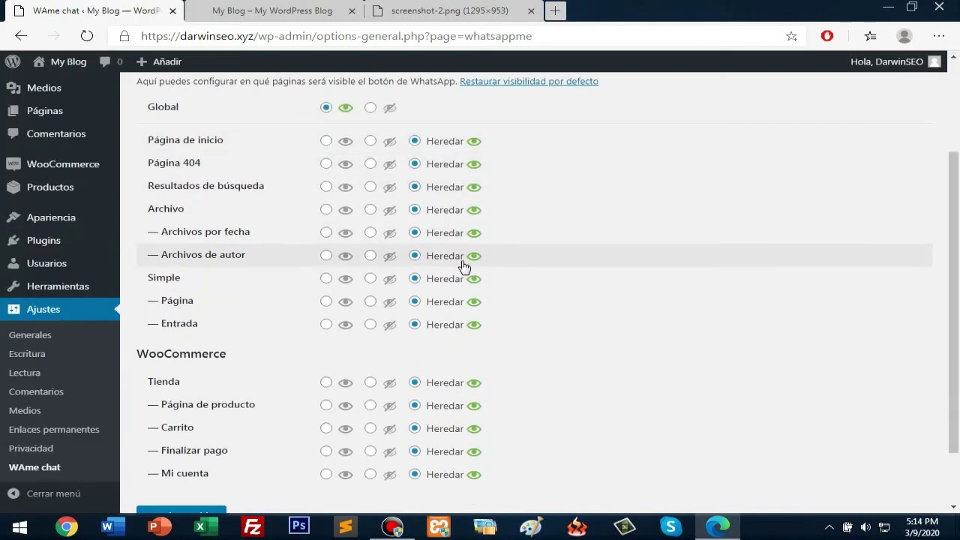
scroll(464, 300, "down", 1)
key("Return")
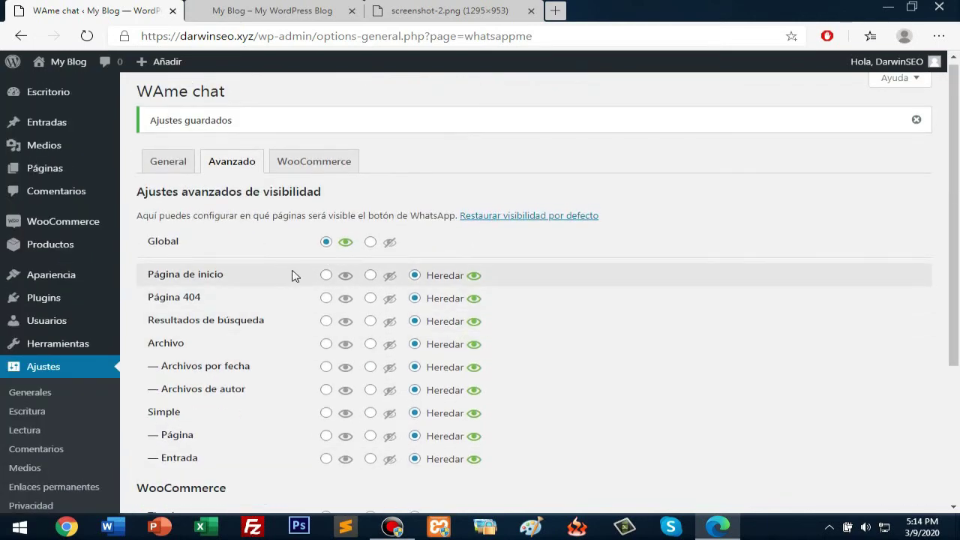
Set Página de inicio and Página 404 to hidden so the WhatsApp button doesn't show.
left_click_drag(149, 274, 255, 279)
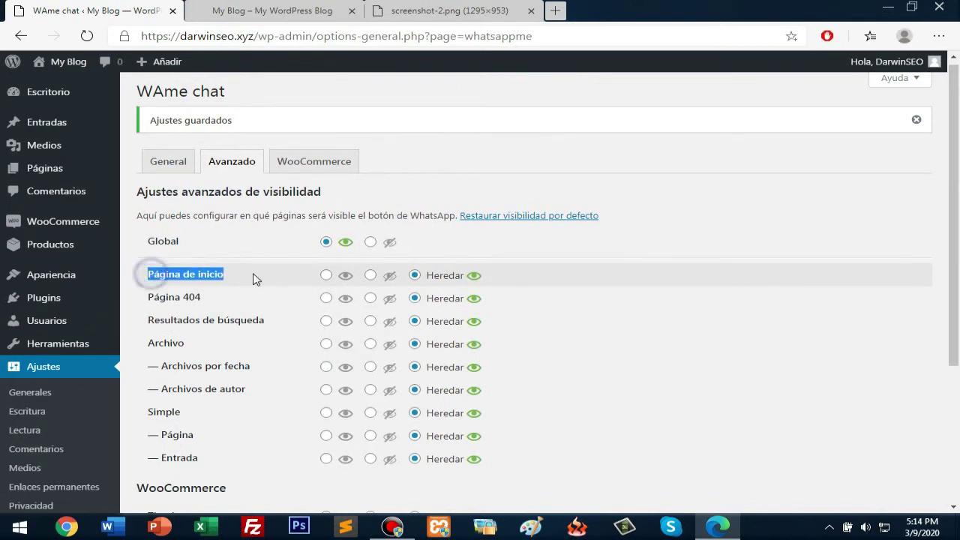
left_click(371, 275)
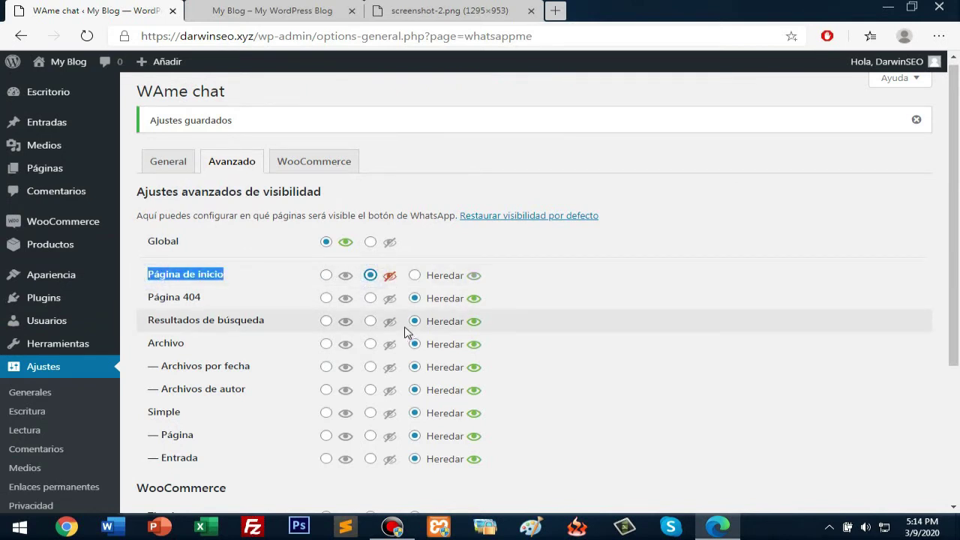
left_click(371, 299)
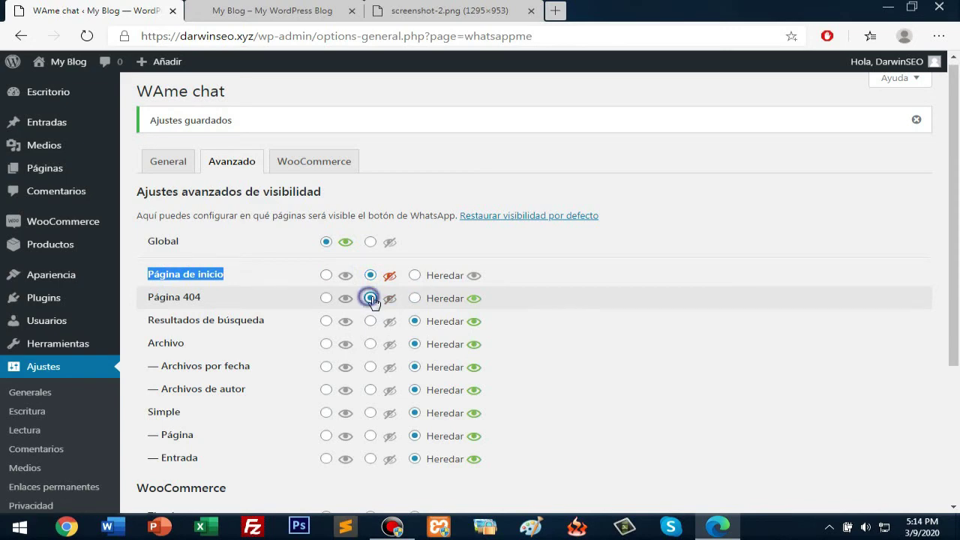
scroll(592, 298, "down", 1)
scroll(592, 298, "down", 3)
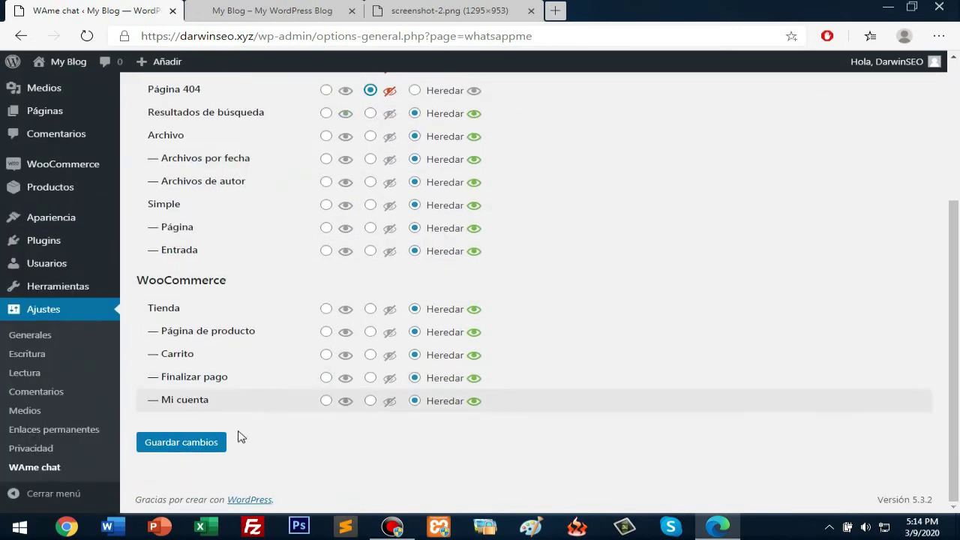
scroll(658, 387, "up", 3)
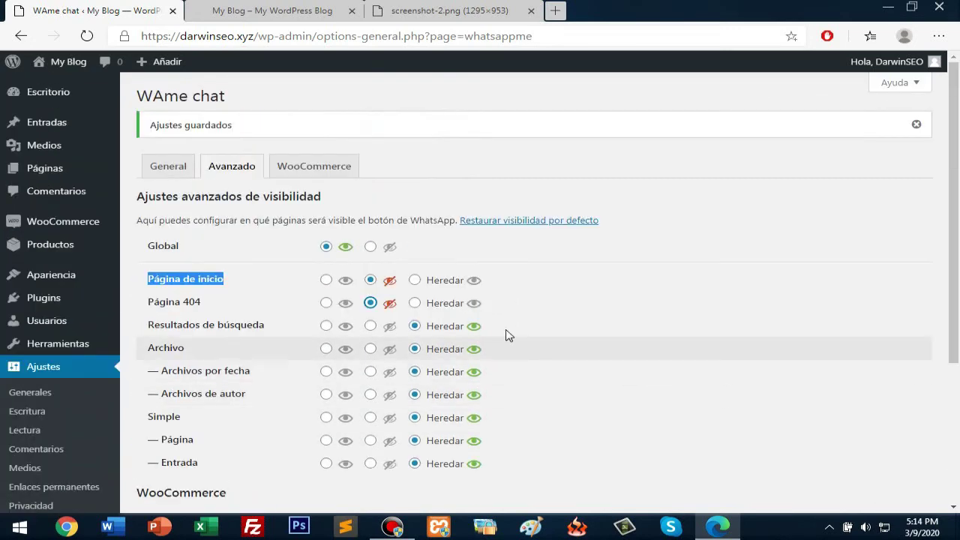
In WooCommerce settings, copy {PRICE} and enter 'Estas {PRODUCT} pueden ser tuyas a tan solo' as the product call-to-action.
left_click(345, 170)
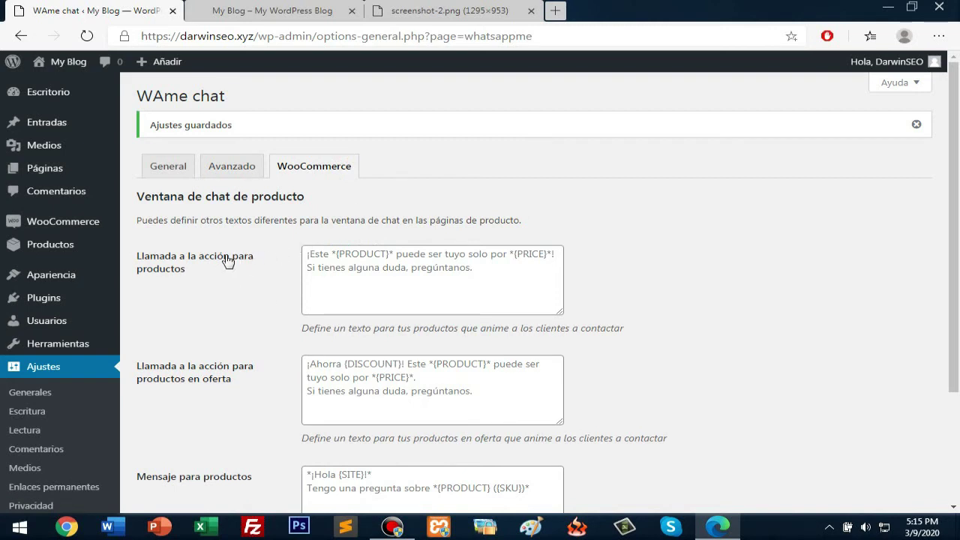
mouse_move(235, 294)
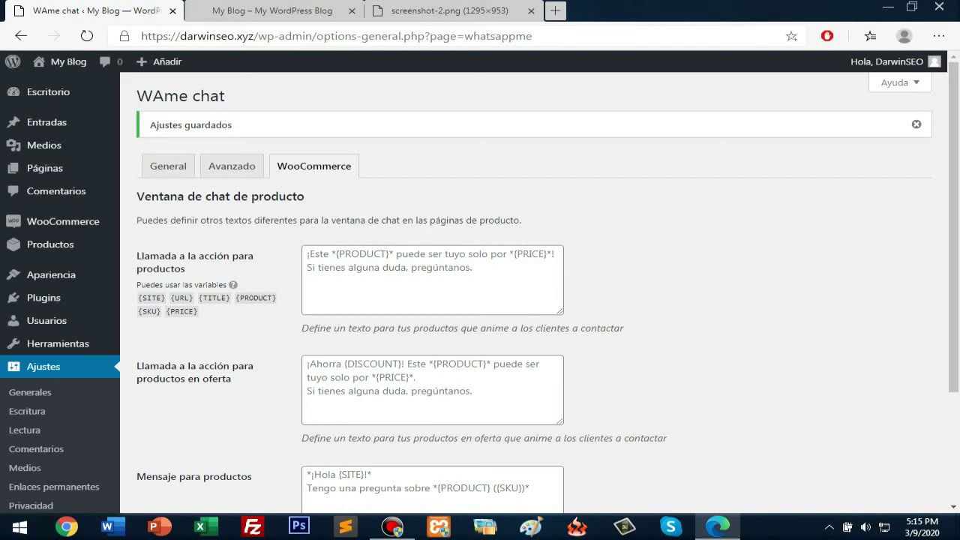
double_click(182, 311)
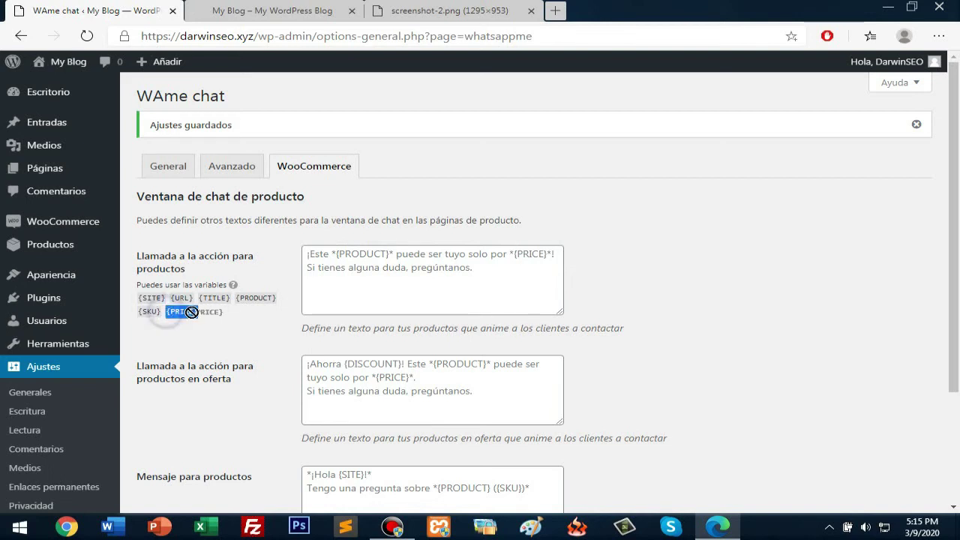
right_click(183, 311)
left_click(205, 324)
left_click(497, 253)
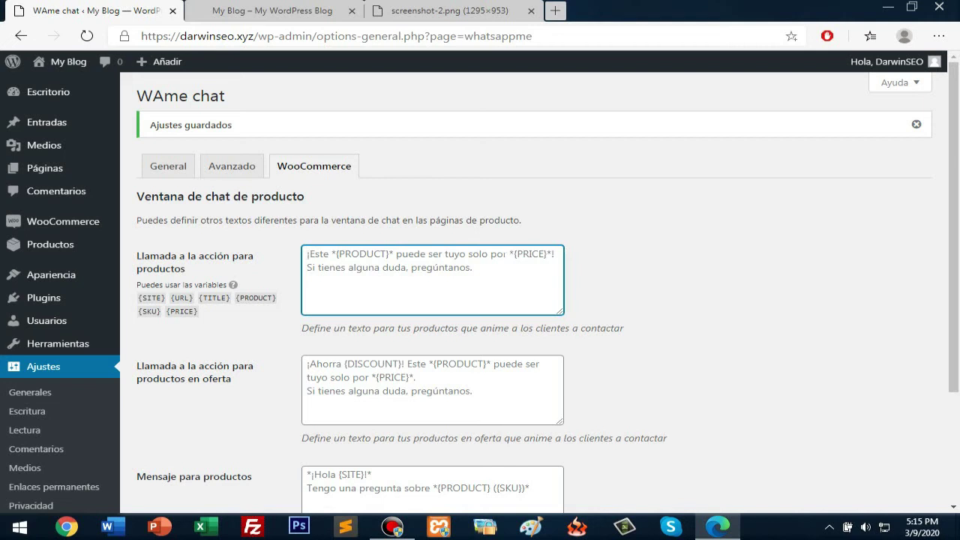
type("Estas")
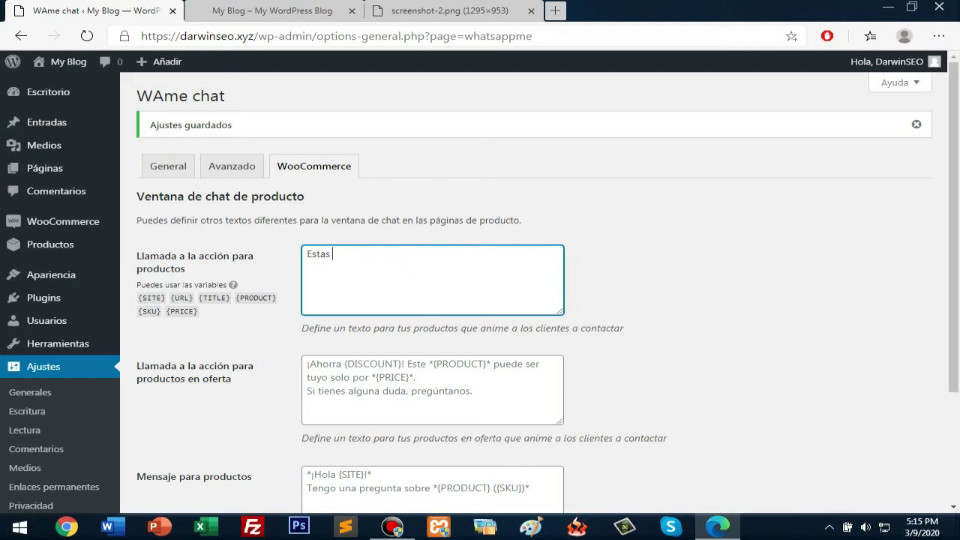
Complete the call-to-action by appending the {PRICE} variable at the end.
left_click_drag(235, 298, 368, 254)
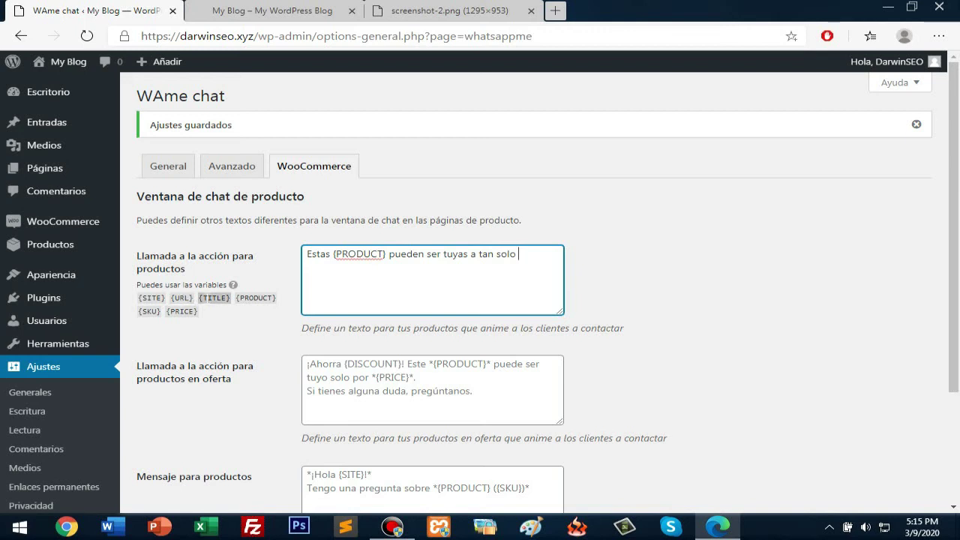
double_click(174, 312)
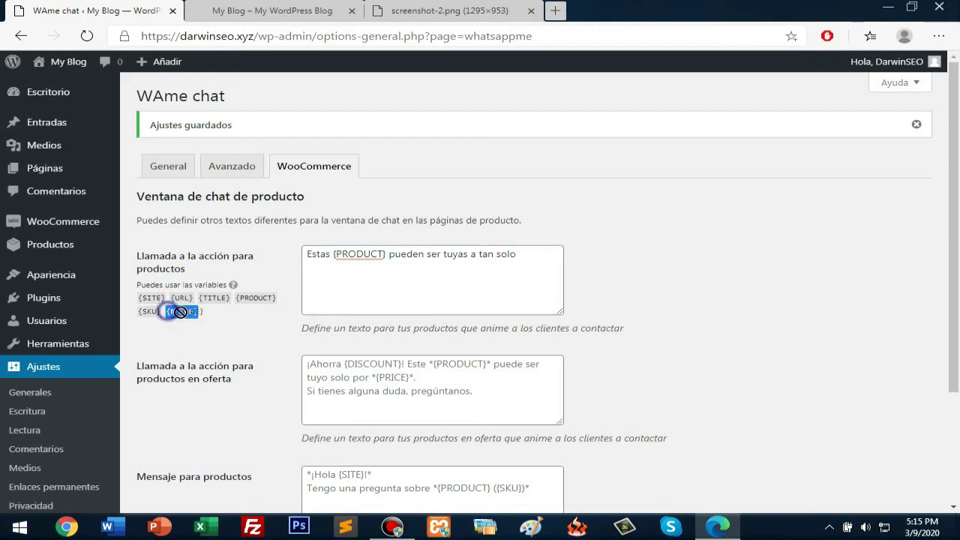
left_click(542, 257)
key("ctrl+v")
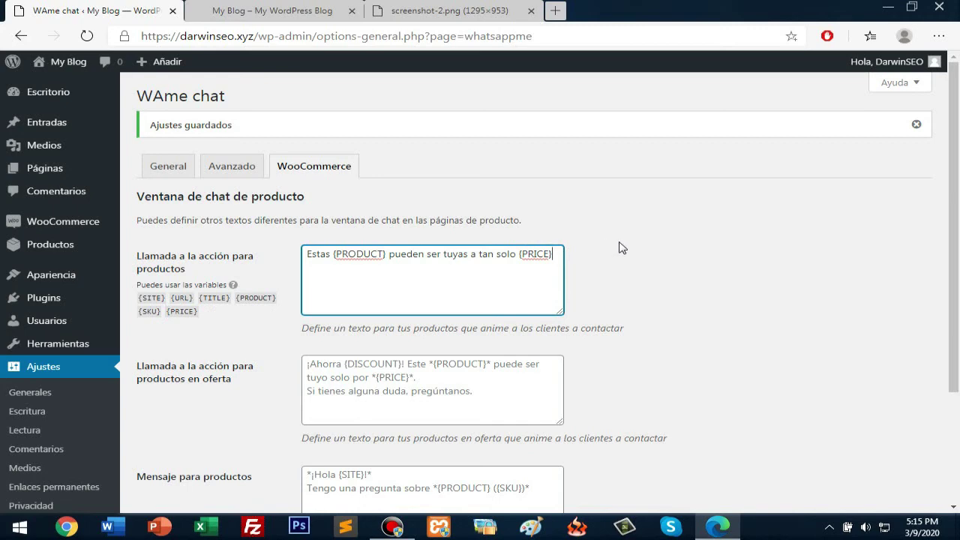
scroll(619, 248, "down", 2)
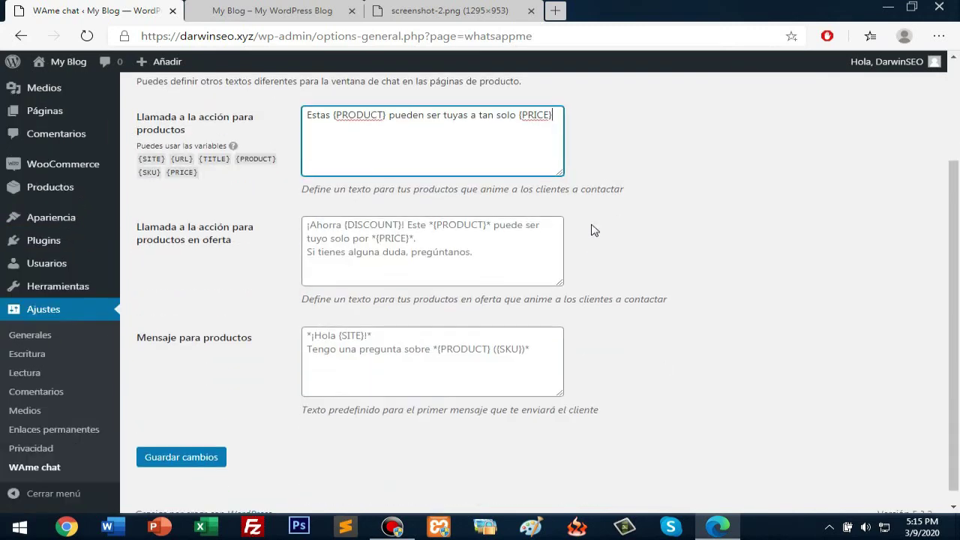
mouse_move(255, 239)
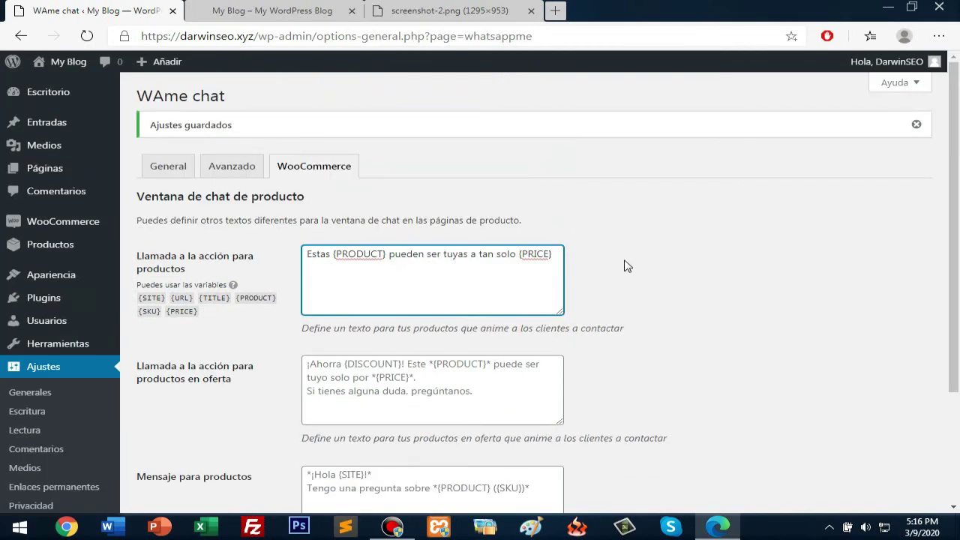
On the live blog, close the chat popup, try the WhatsApp button, then close the WhatsApp page.
left_click(273, 11)
scroll(930, 300, "down", 3)
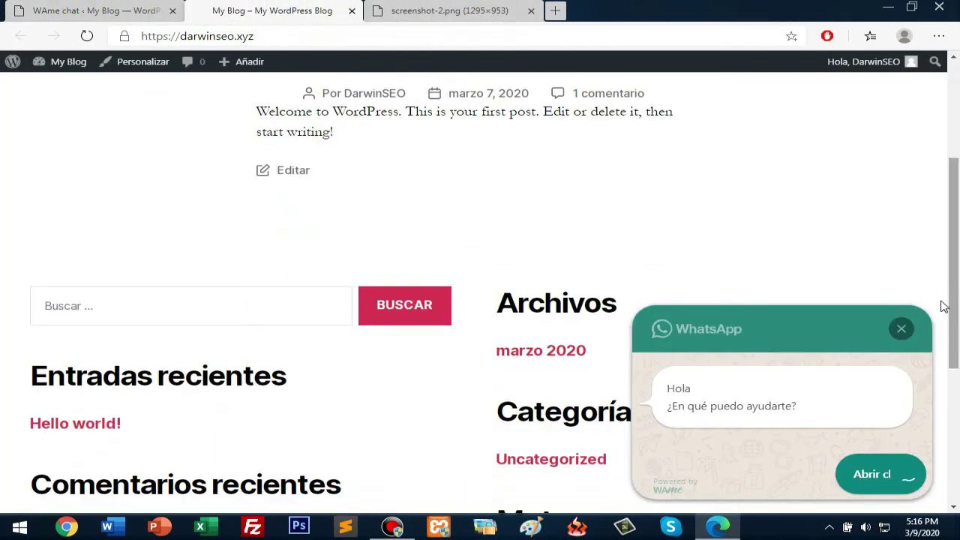
left_click(904, 329)
scroll(917, 296, "up", 4)
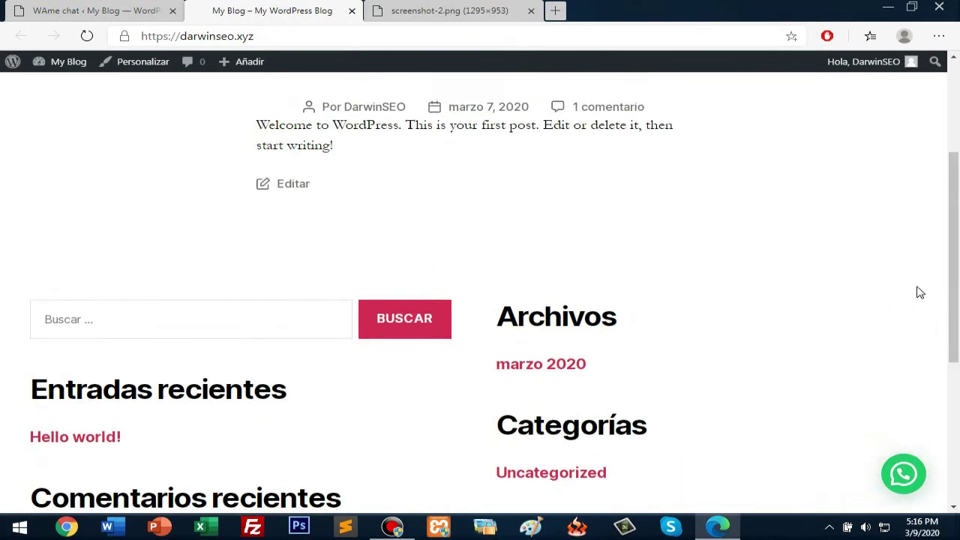
left_click(912, 475)
left_click(530, 11)
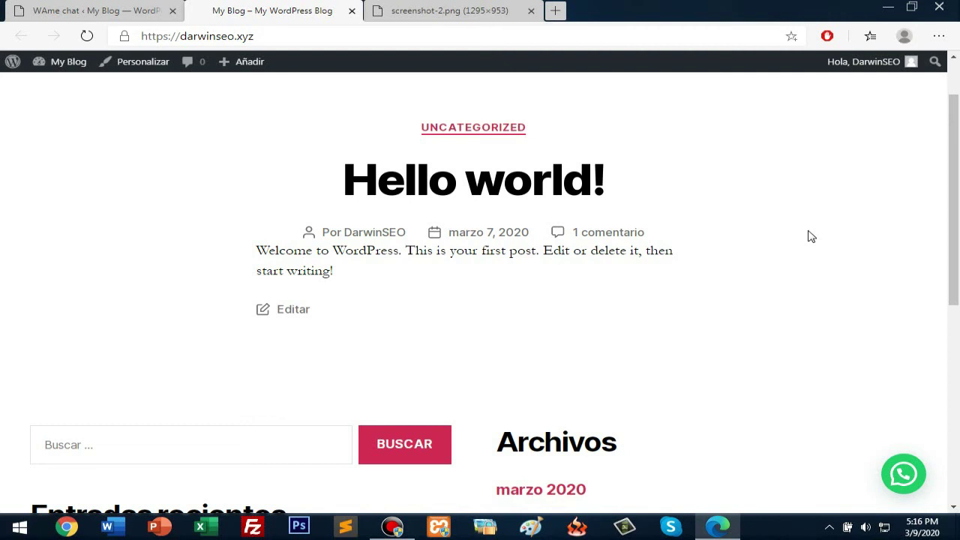
left_click(136, 6)
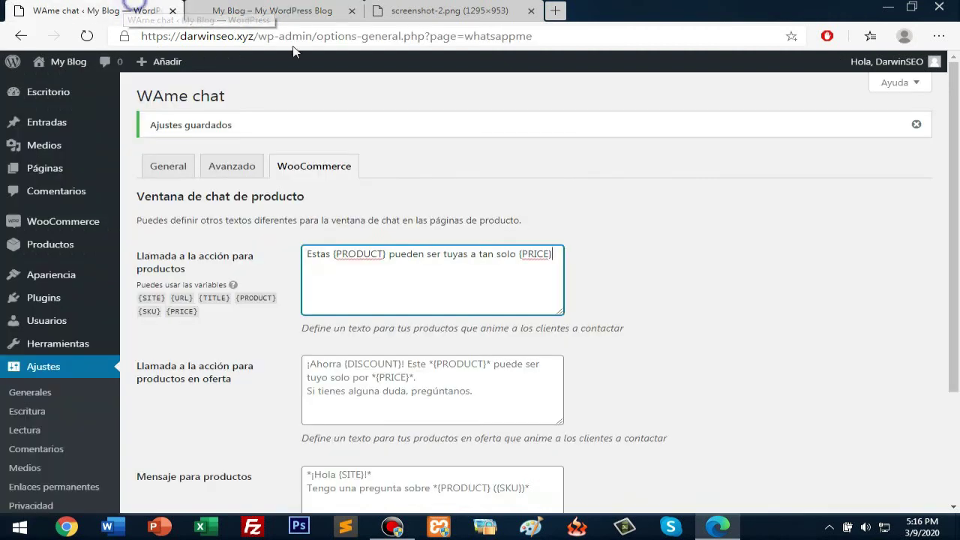
left_click(171, 168)
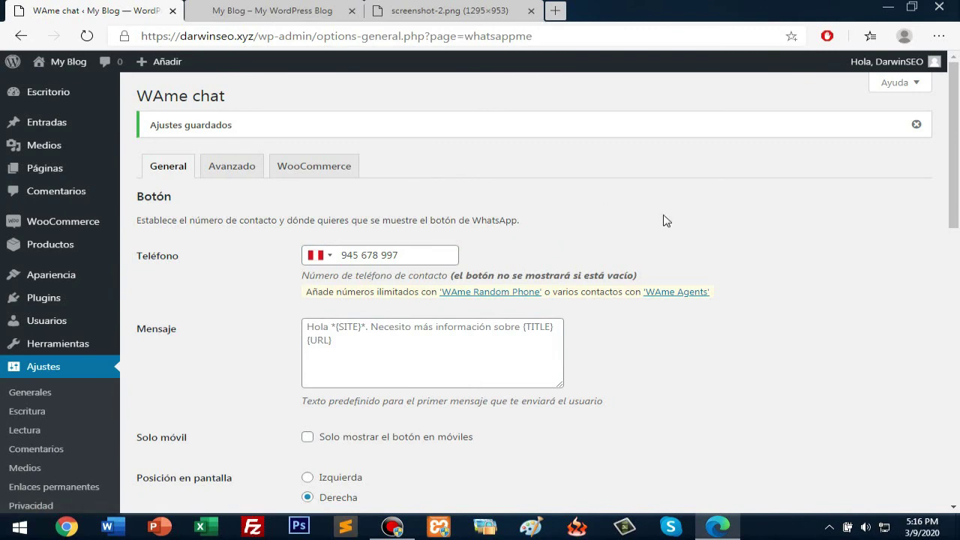
scroll(672, 218, "down", 3)
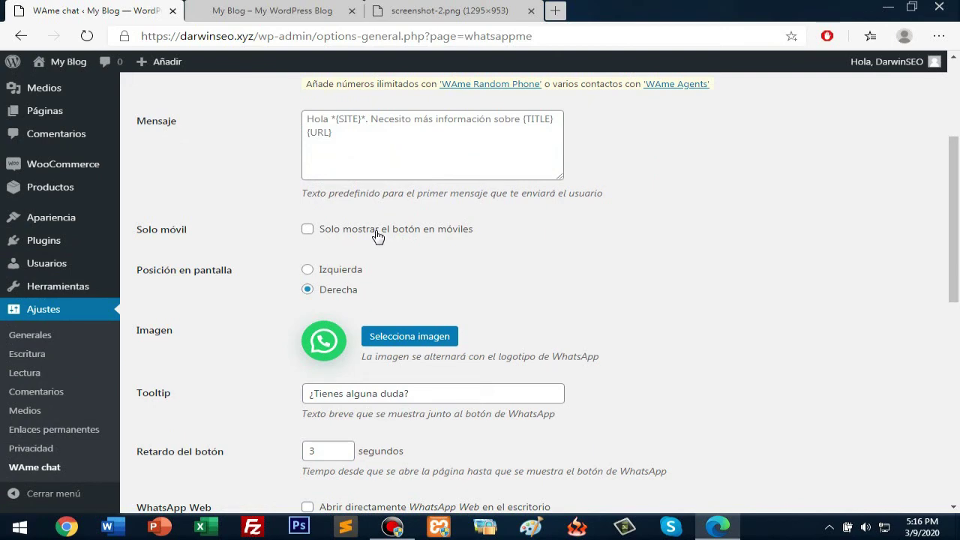
scroll(679, 297, "down", 3)
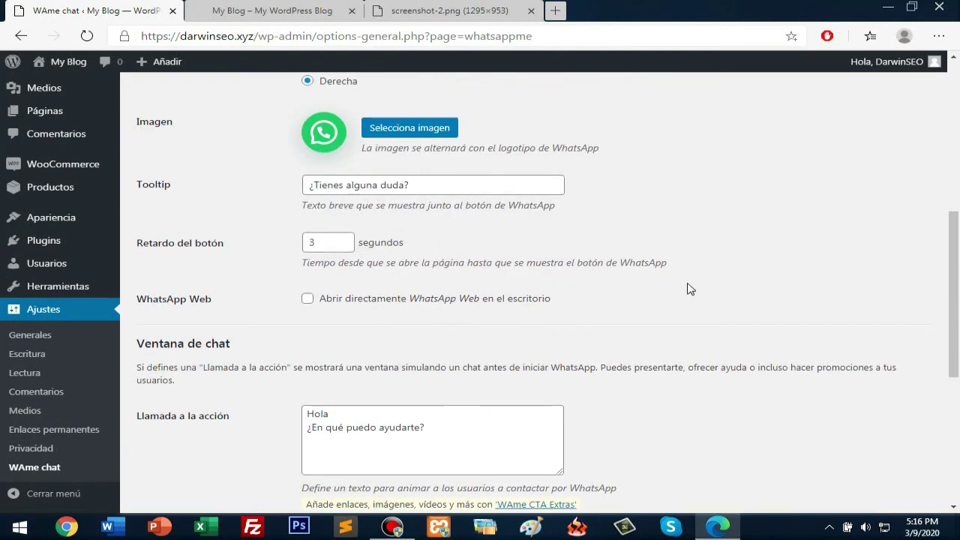
scroll(691, 289, "down", 4)
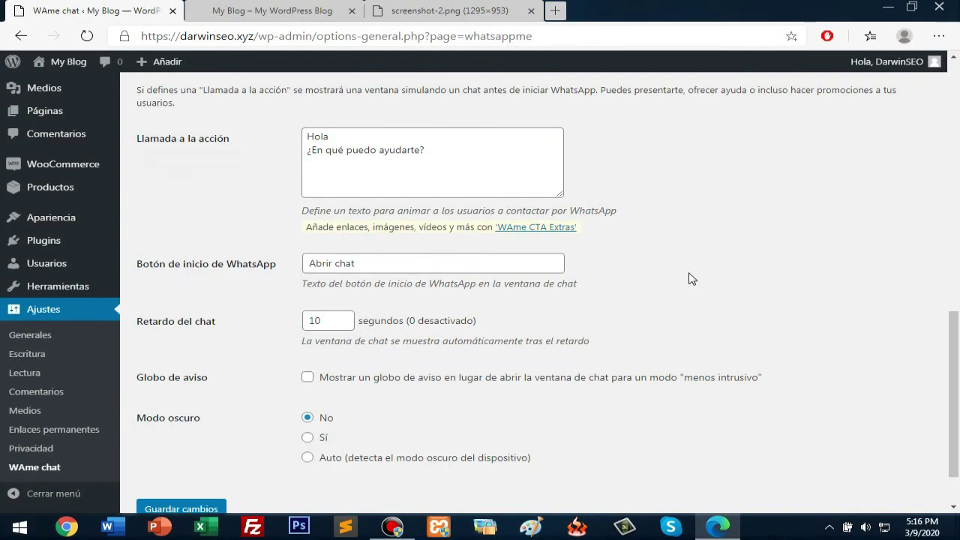
scroll(692, 278, "up", 10)
scroll(421, 246, "down", 2)
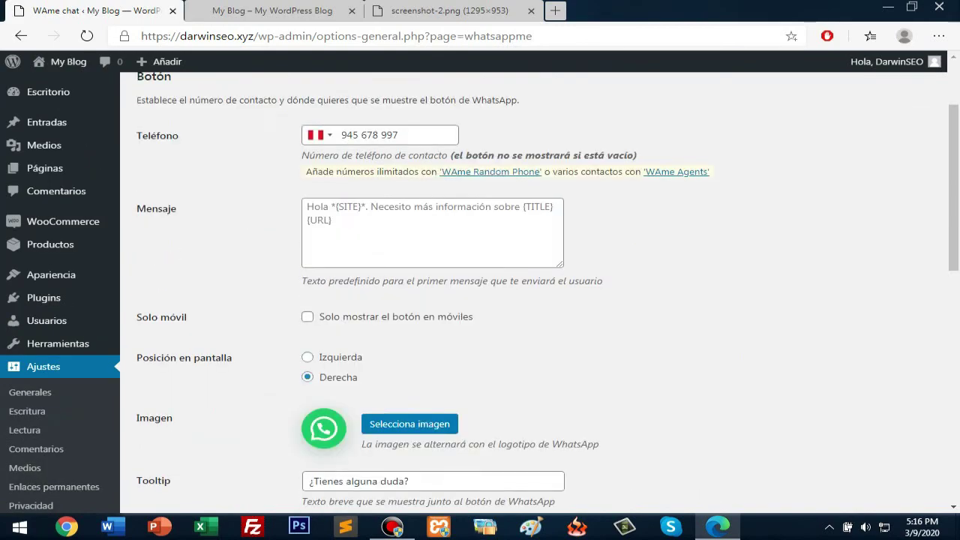
scroll(471, 228, "down", 1)
scroll(501, 217, "down", 6)
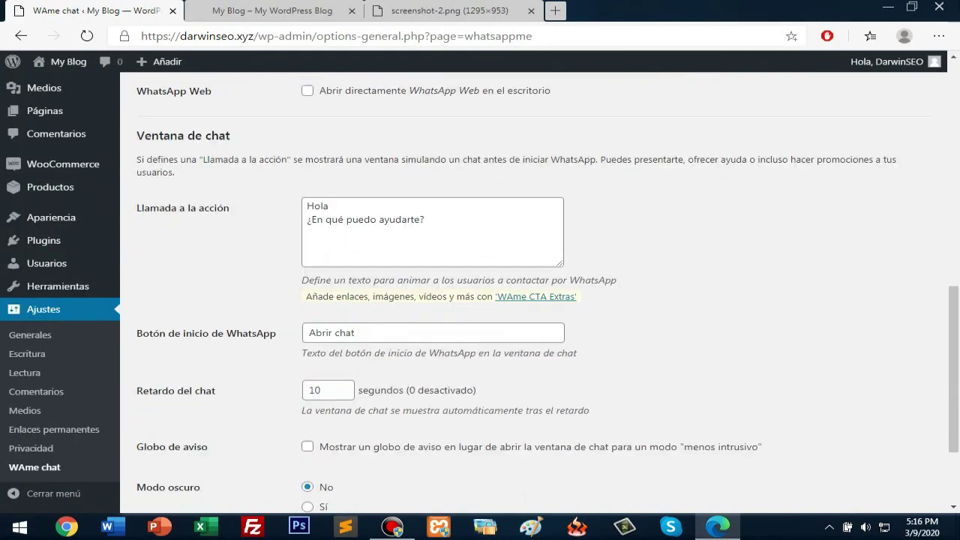
scroll(503, 239, "down", 2)
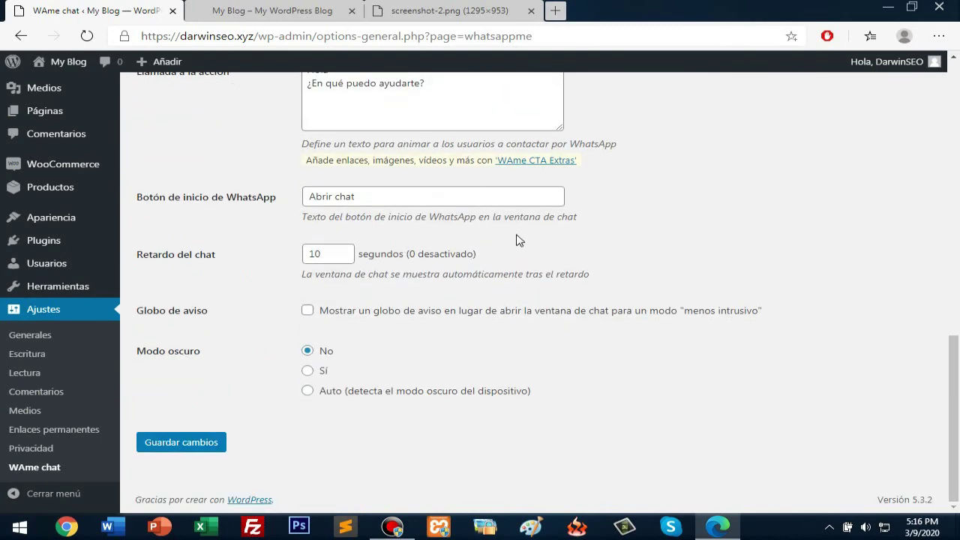
scroll(713, 231, "up", 8)
left_click(300, 11)
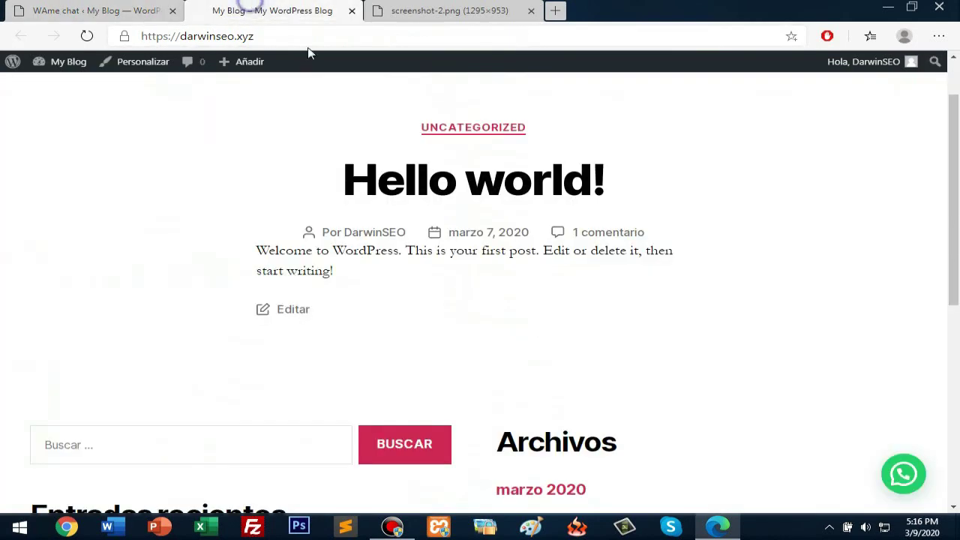